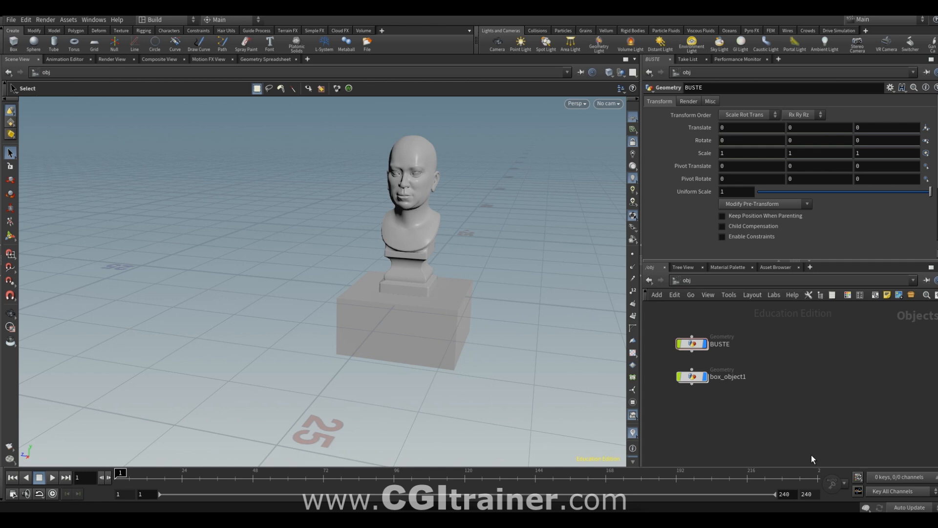
Select the BUSTE and box_object1 nodes and move both objects up about 4.23 units along Y.
drag(788, 327, 670, 418)
key(t)
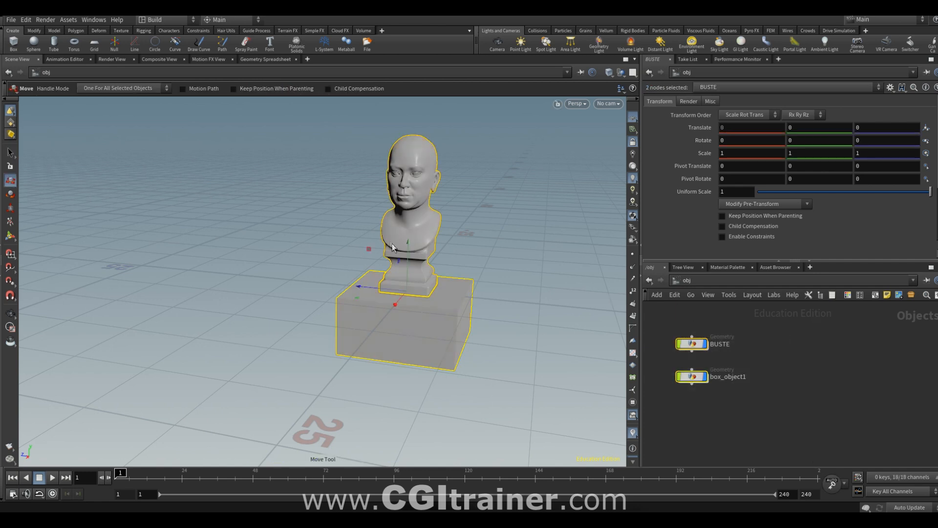
drag(392, 244, 398, 199)
Collapse the BUSTE and box_object1 nodes together into one subnetwork.
click(648, 330)
click(692, 375)
click(691, 343)
click(693, 377)
click(691, 344)
drag(764, 418, 659, 334)
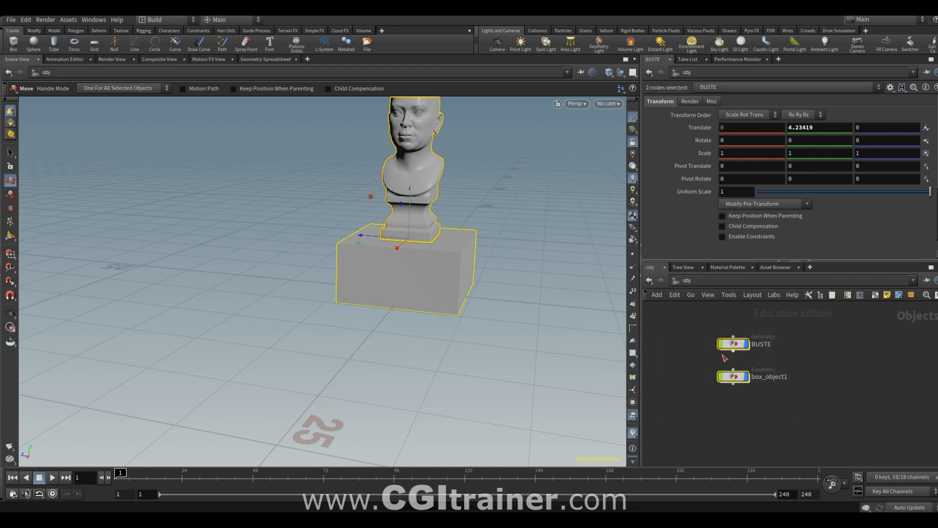
key(ctrl+c)
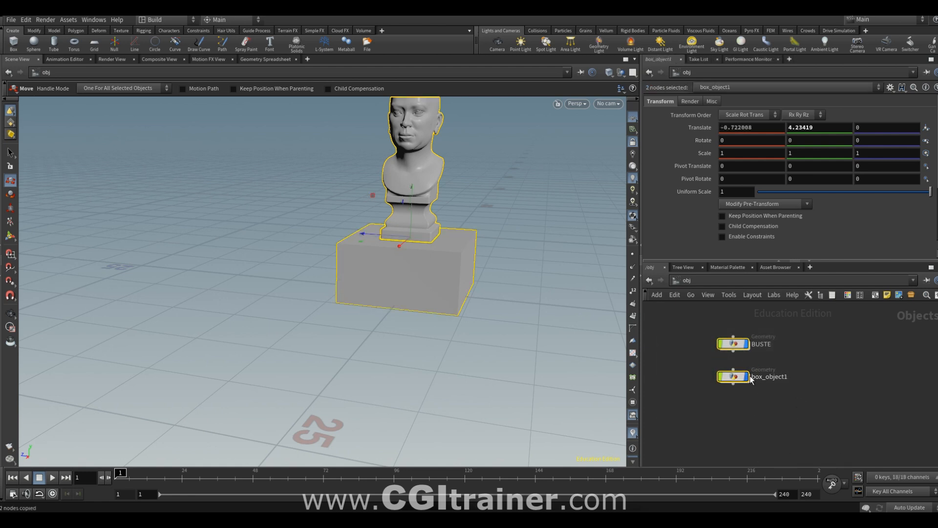
key(shift+c)
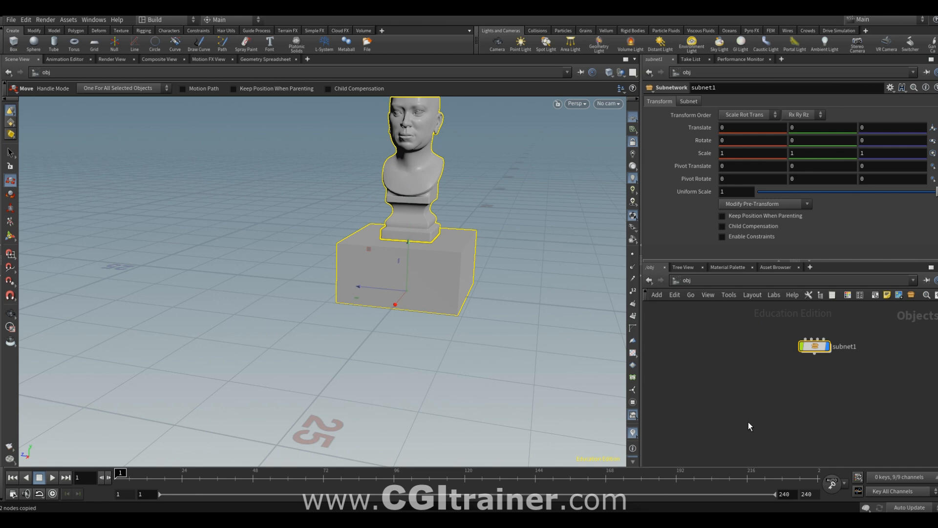
Frame the bust and its base from an angle and create a new camera from that view.
alt+drag(407, 283, 484, 210)
alt+middle_drag(483, 210, 468, 266)
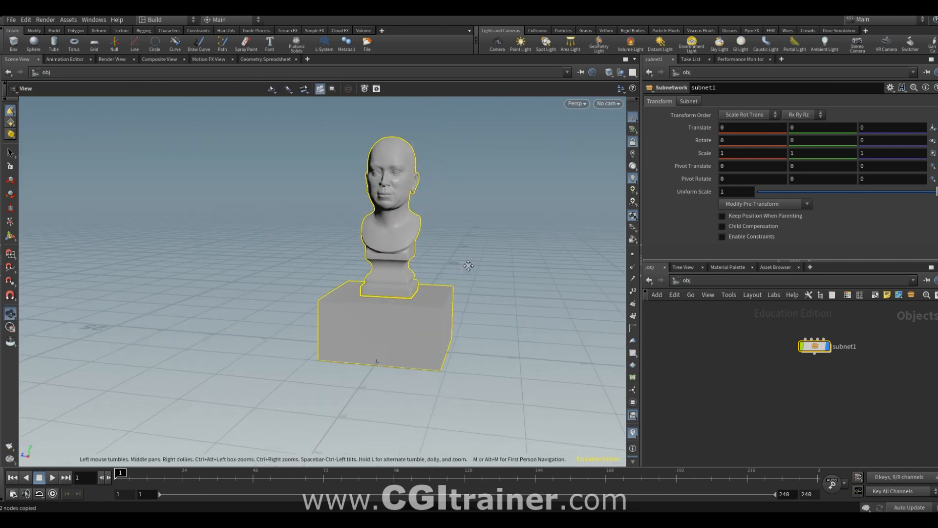
click(607, 104)
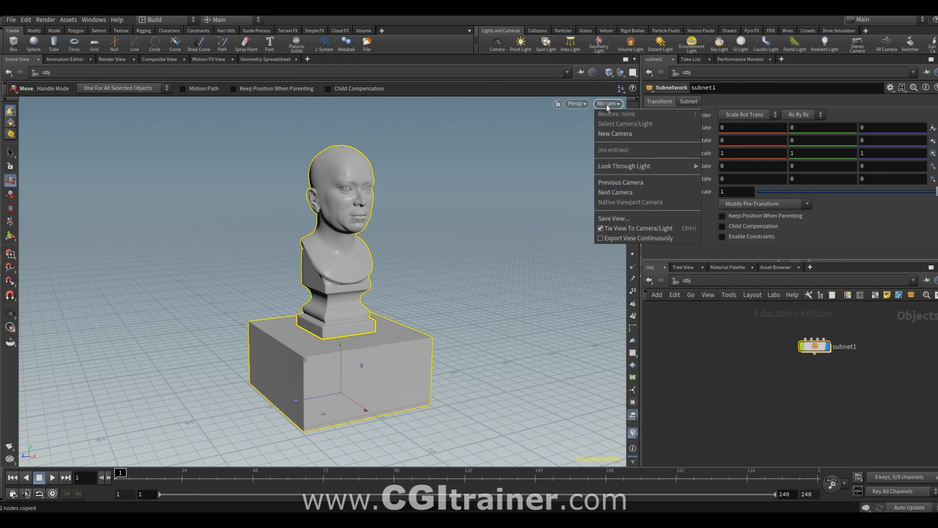
click(612, 133)
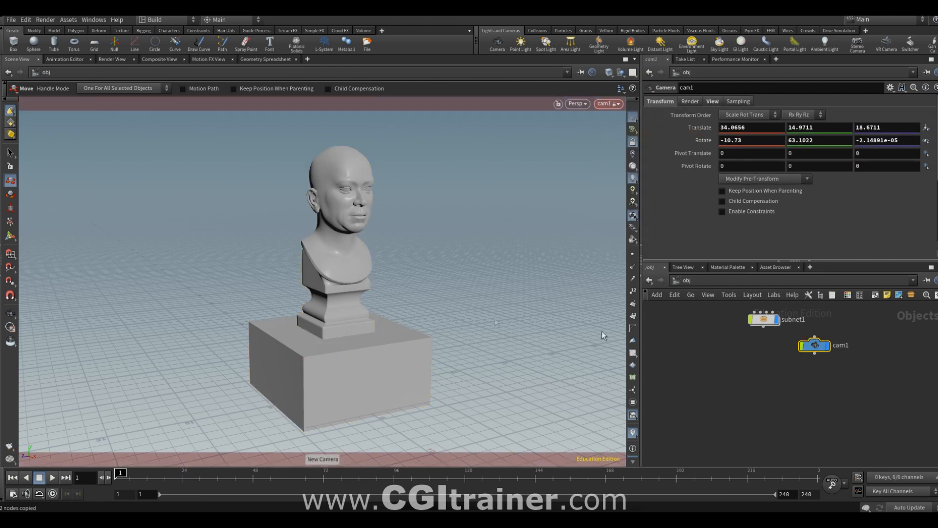
Keyframe cam1's Translate and Rotate at frames 1 and 25 to circle the bust, and place the subnet1 node beside cam1.
alt+click(698, 126)
alt+click(698, 140)
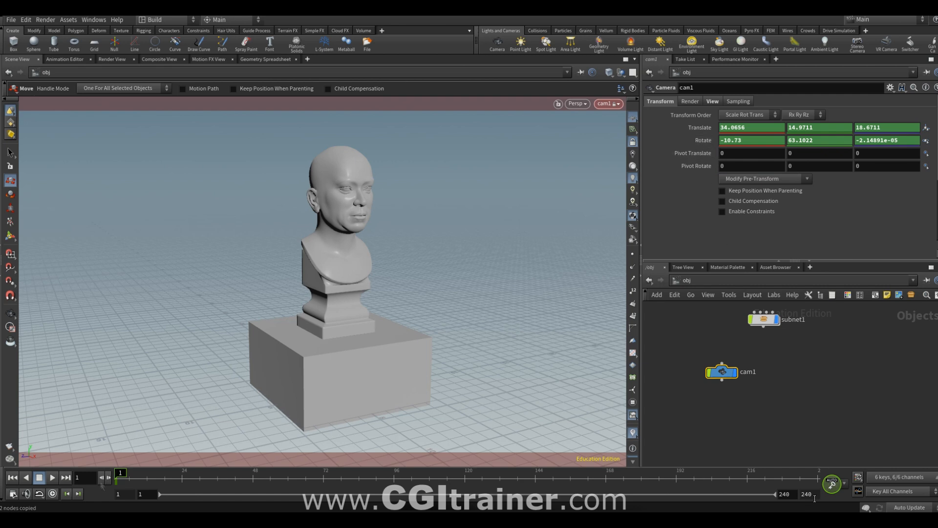
click(85, 477)
text(25)
key(Return)
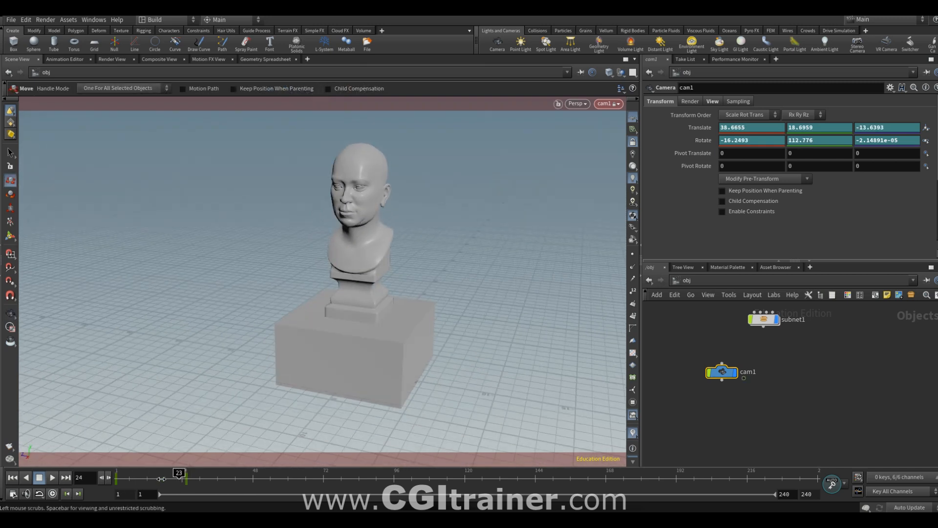
drag(764, 319, 798, 373)
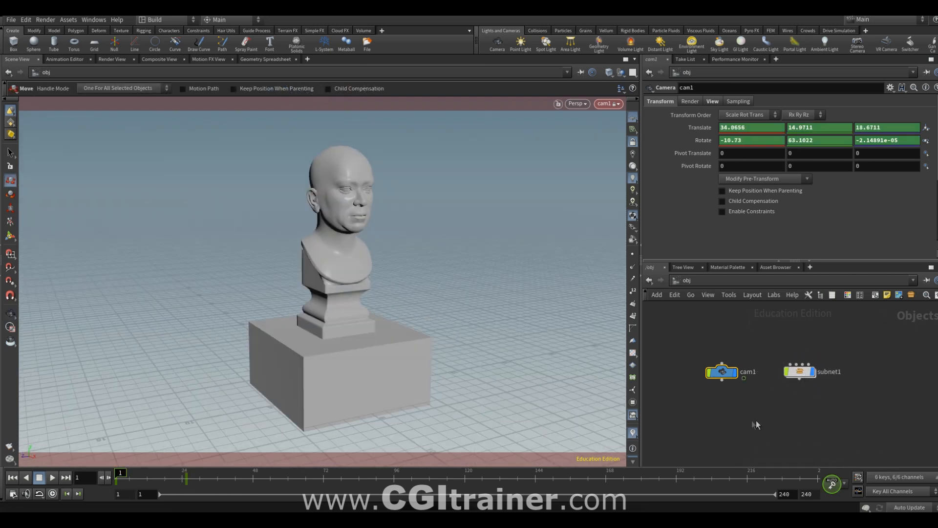
Start a Filmbox FBX export with the output file D:/00 TEST UNREAL/SOURCES/OBJECTS.
click(11, 20)
mouse_move(36, 195)
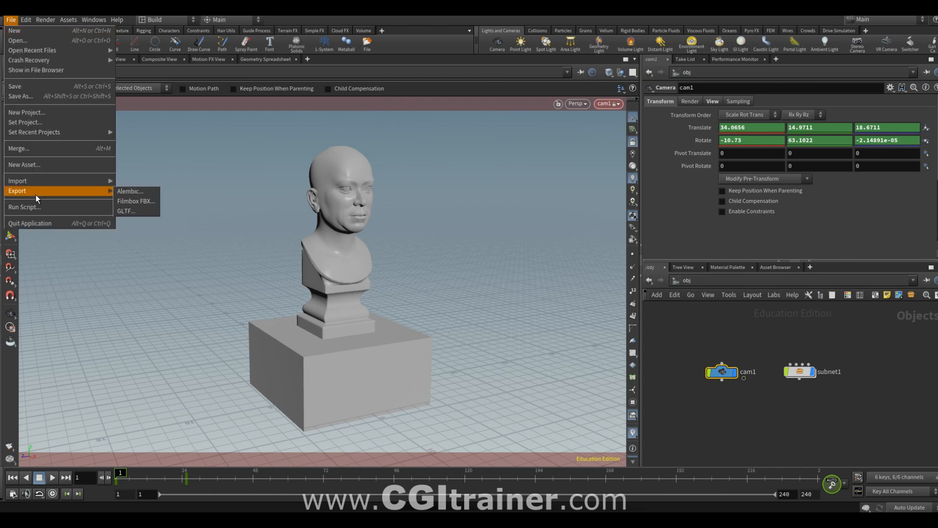
click(128, 203)
click(146, 48)
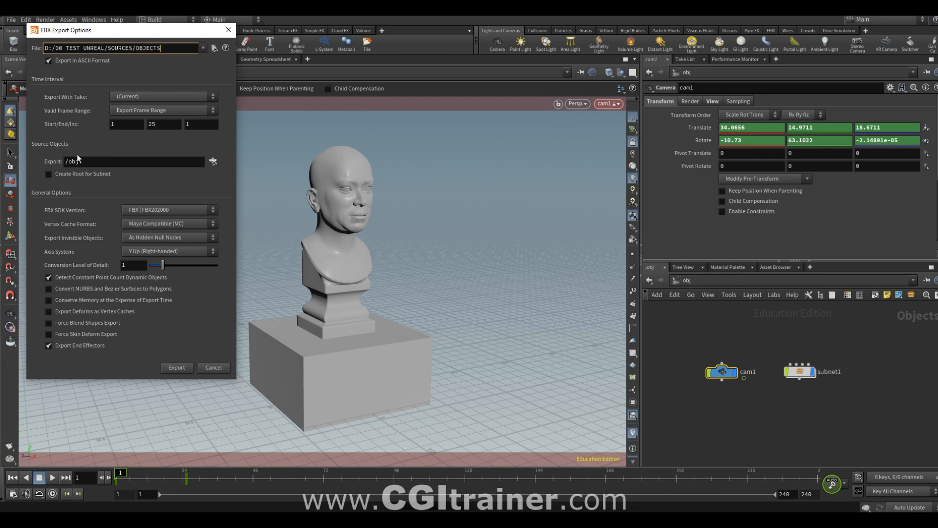
text(OBJECTS)
Choose /obj/subnet1 as the export source, limit it to the current frame, and export the FBX.
click(213, 161)
click(214, 63)
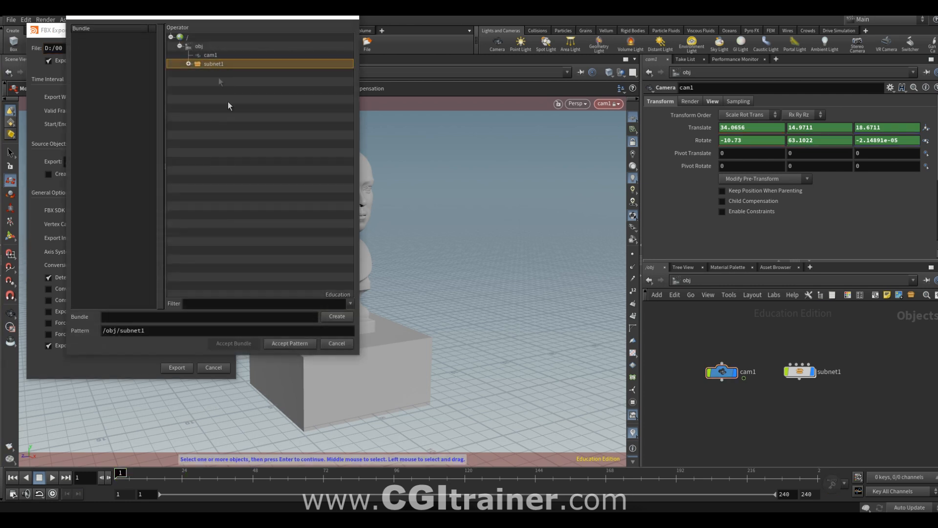
click(289, 343)
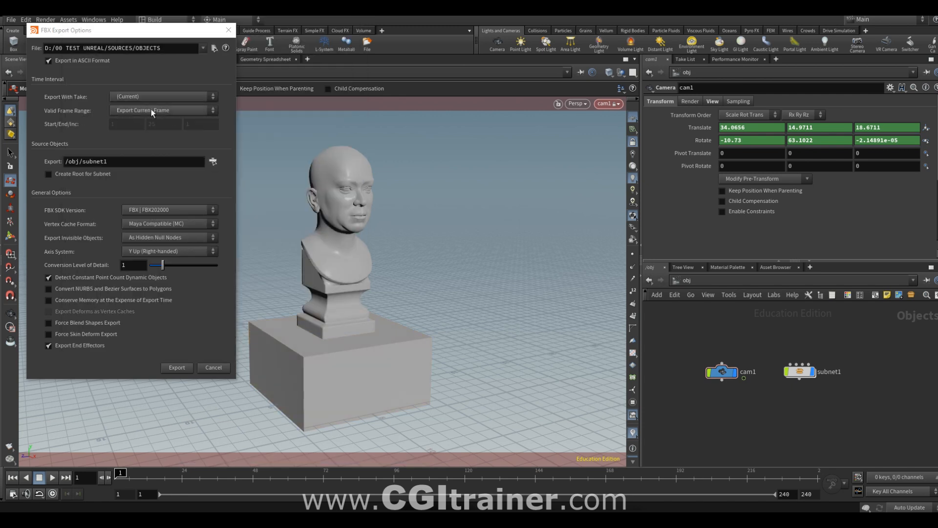
click(177, 368)
Start a second Filmbox FBX export with the output file D:/00 TEST UNREAL/SOURCES/CAM.
click(11, 19)
mouse_move(57, 189)
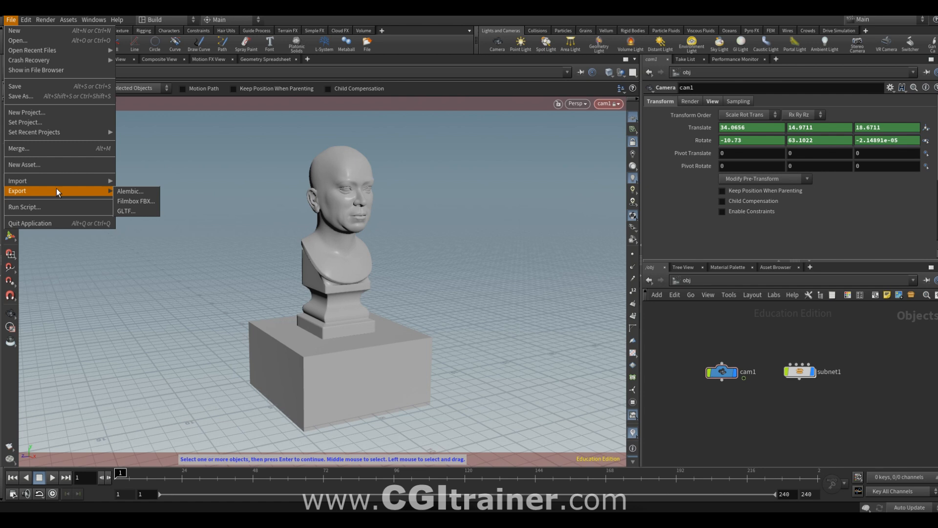
click(138, 201)
key(End)
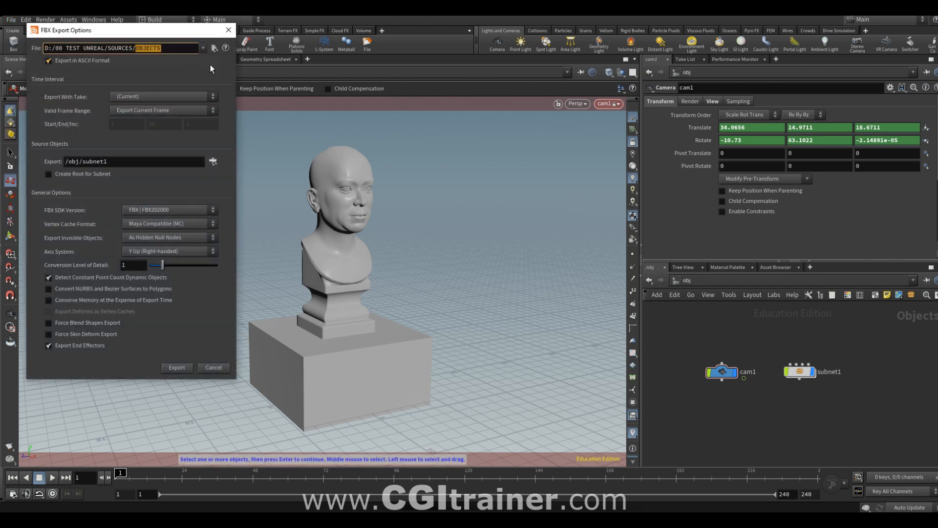
key(BackSpace)
key(BackSpace)
key(BackSpace)
key(BackSpace)
key(BackSpace)
key(BackSpace)
key(BackSpace)
text(CAM)
Set the valid frame range to Export Frame Range, choose /obj/cam1 as the source, and export the FBX.
click(146, 110)
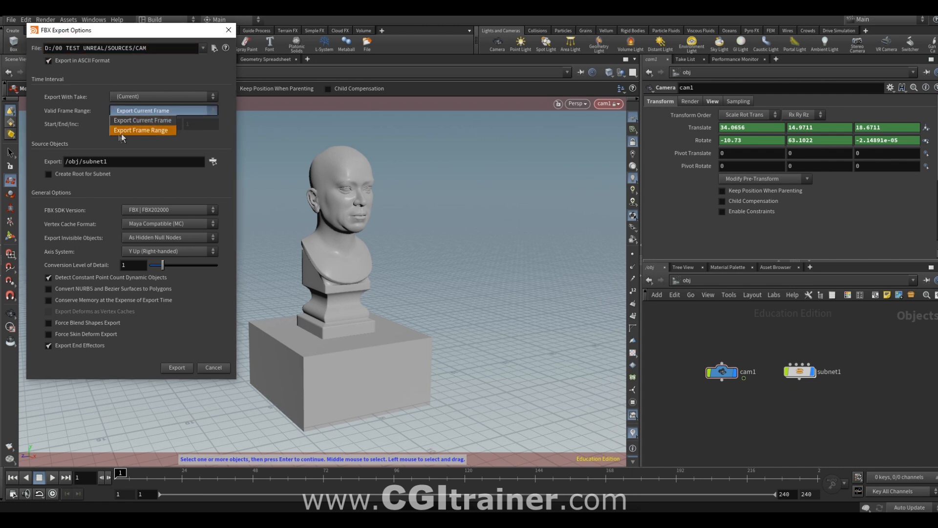
click(163, 132)
click(213, 161)
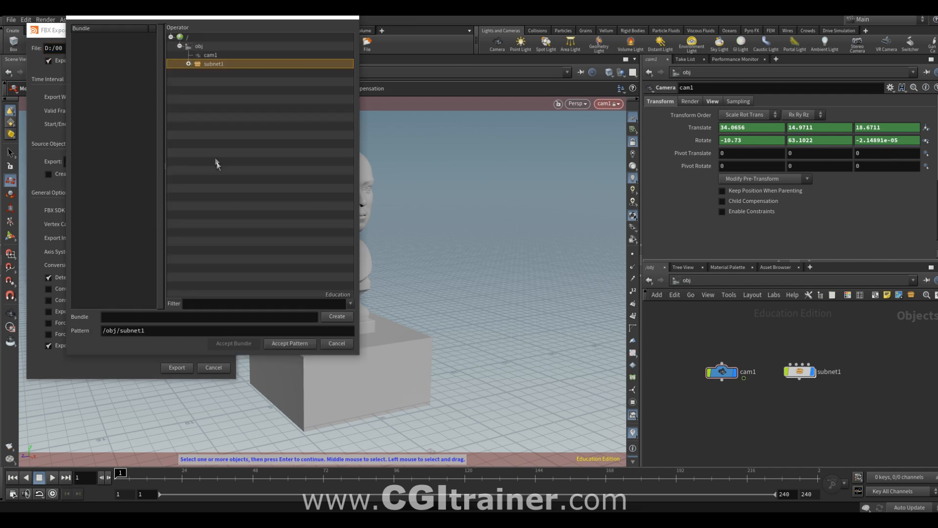
click(208, 55)
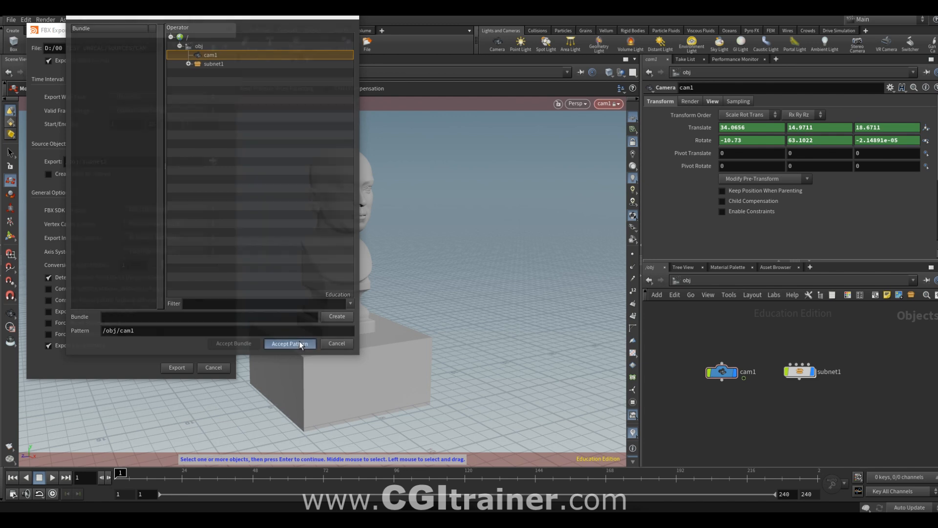
click(299, 342)
click(177, 365)
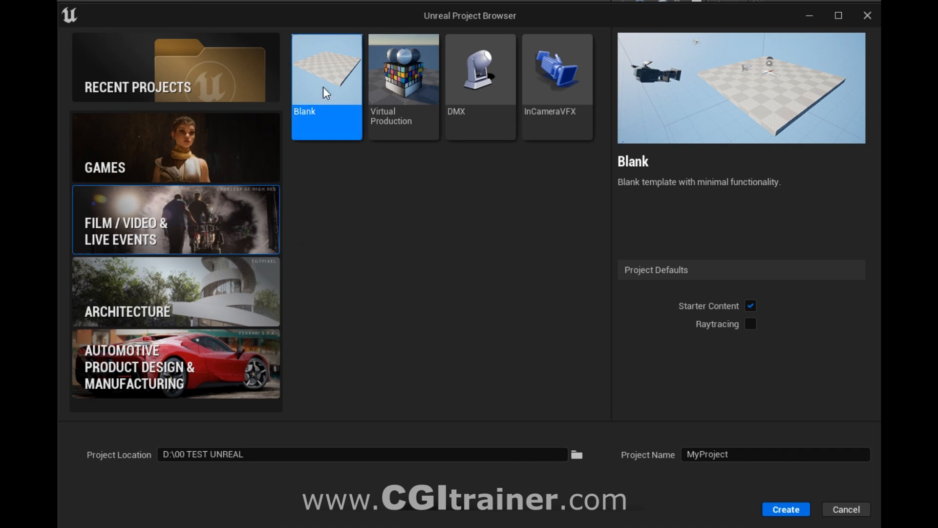
Switch to the Unreal Project Browser and create a Blank film project named OBJECTetCAM in D:\00 TEST UNREAL.
drag(747, 456, 580, 454)
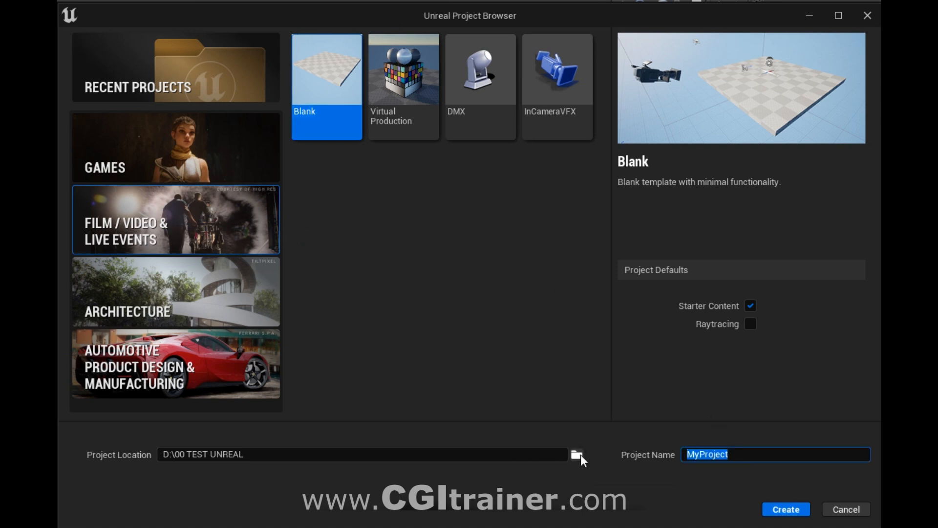
text(OBJECT)
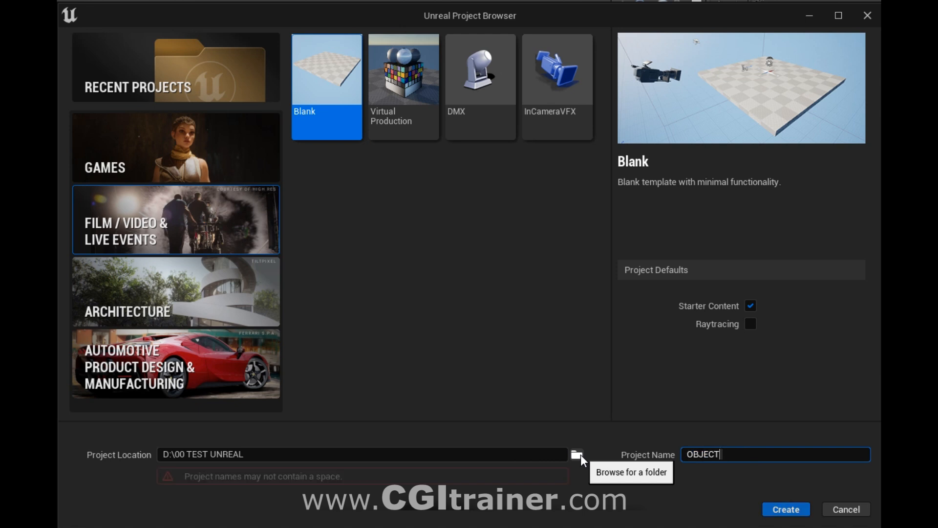
key(BackSpace)
text(etCAM)
click(786, 510)
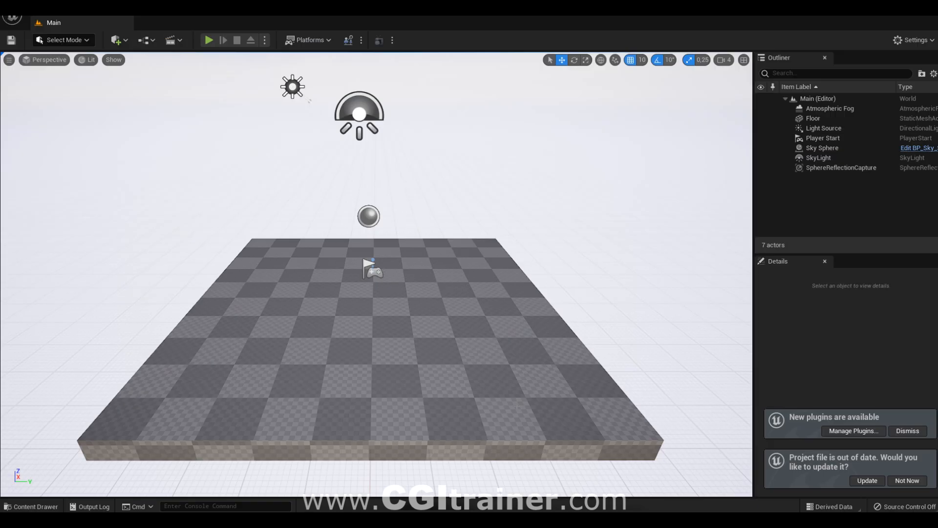
Choose OBJECTS.fbx from the SOURCES folder for import into the project's Content folder.
key(ctrl+space)
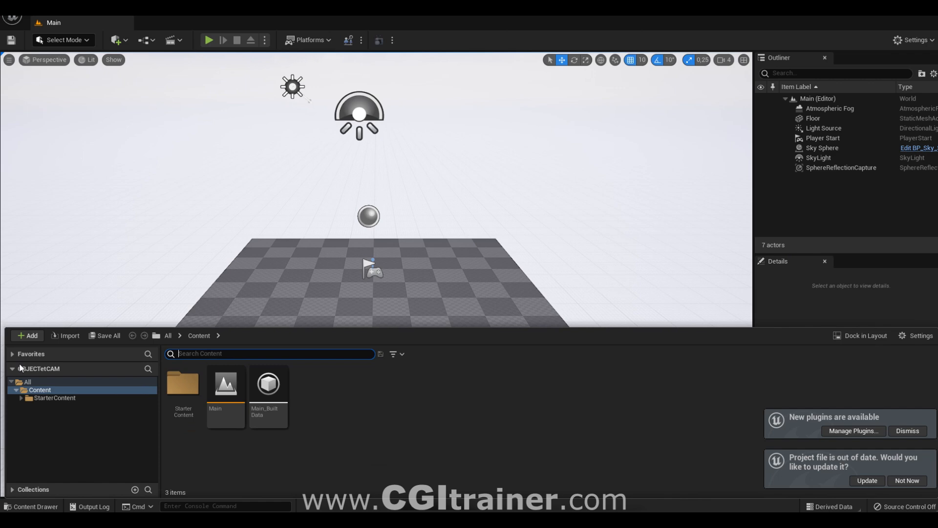
click(63, 336)
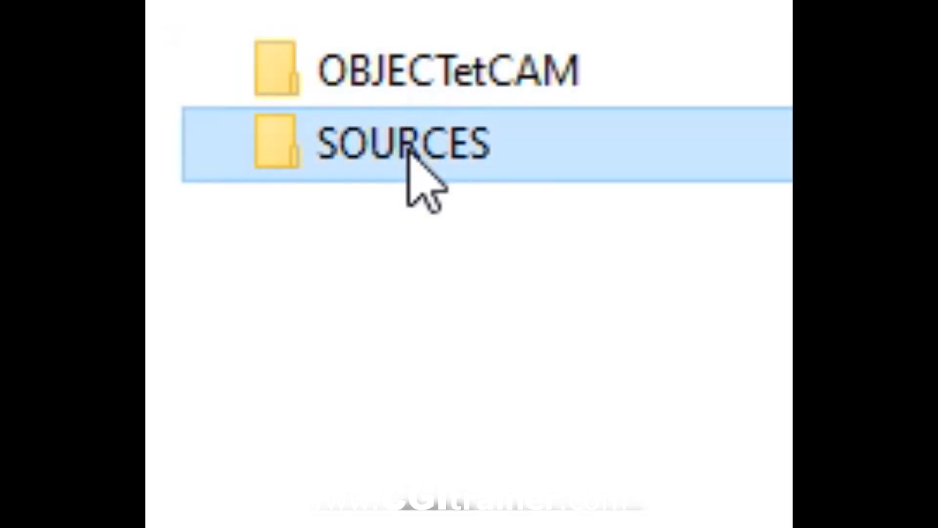
double_click(409, 157)
click(384, 369)
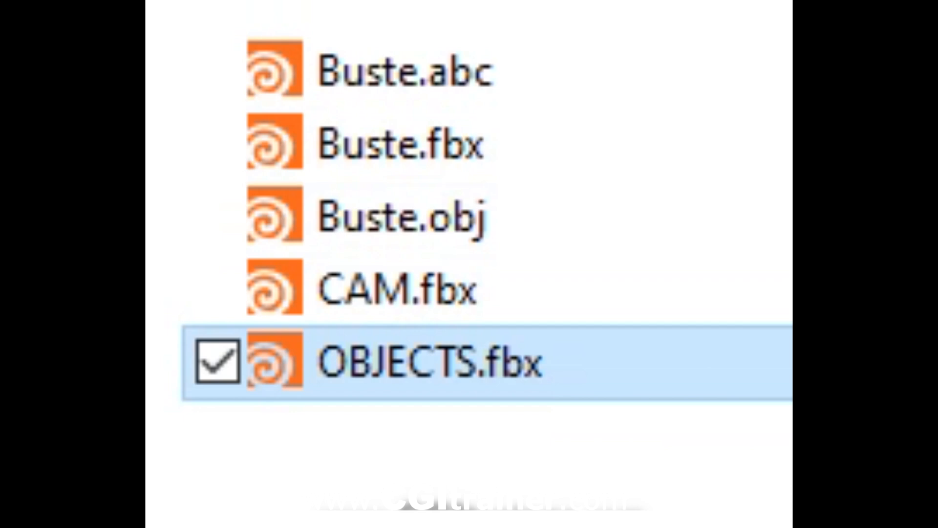
click(517, 323)
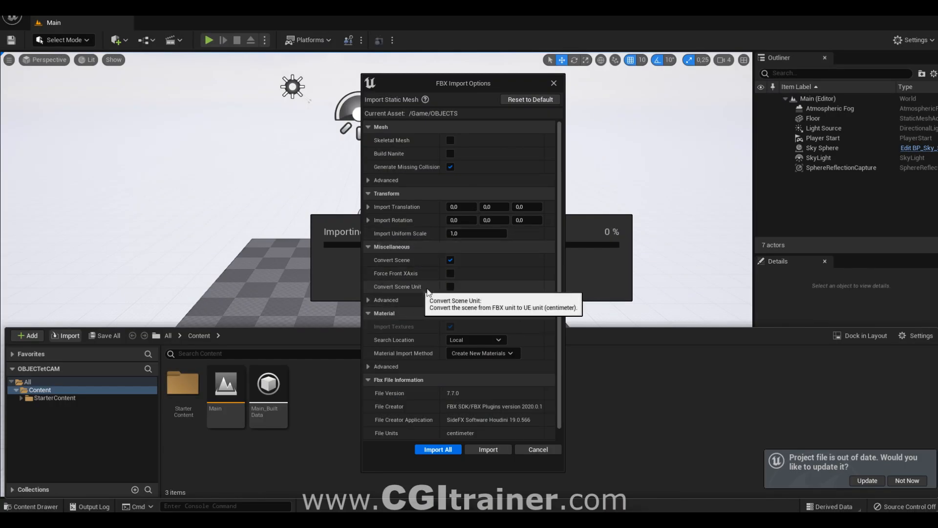
Enable Convert Scene Unit in the FBX import options and import the static meshes.
click(449, 287)
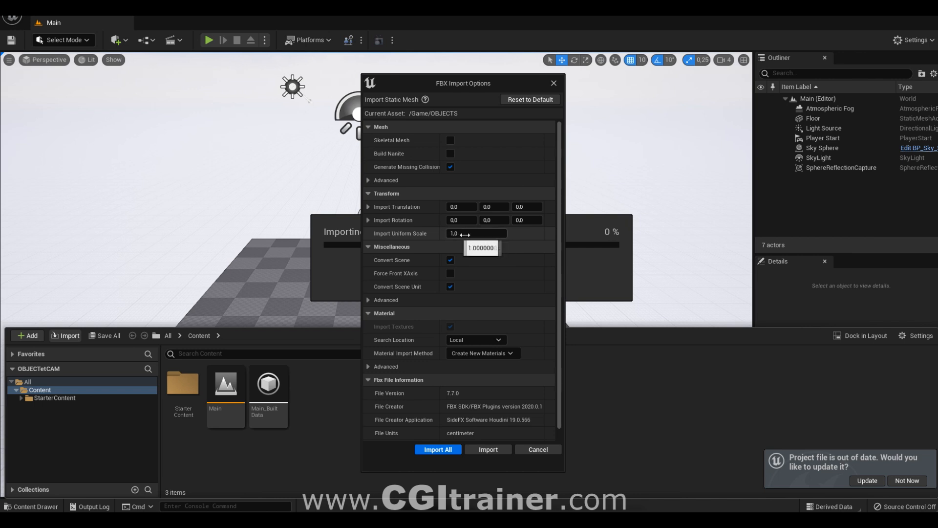
scroll(523, 284, down, 1)
click(483, 447)
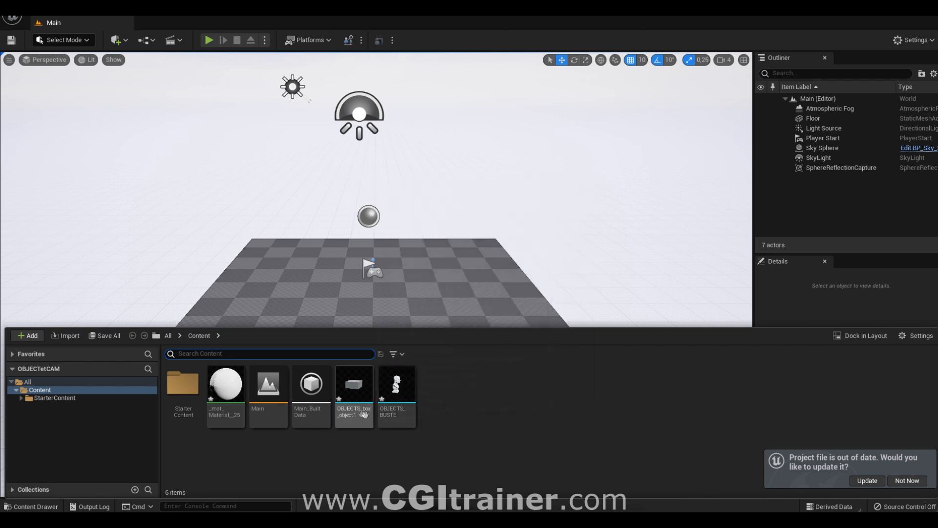
Place the OBJECTS_BUSTE and OBJECTS_box_object1 meshes together in the level on the floor.
click(390, 419)
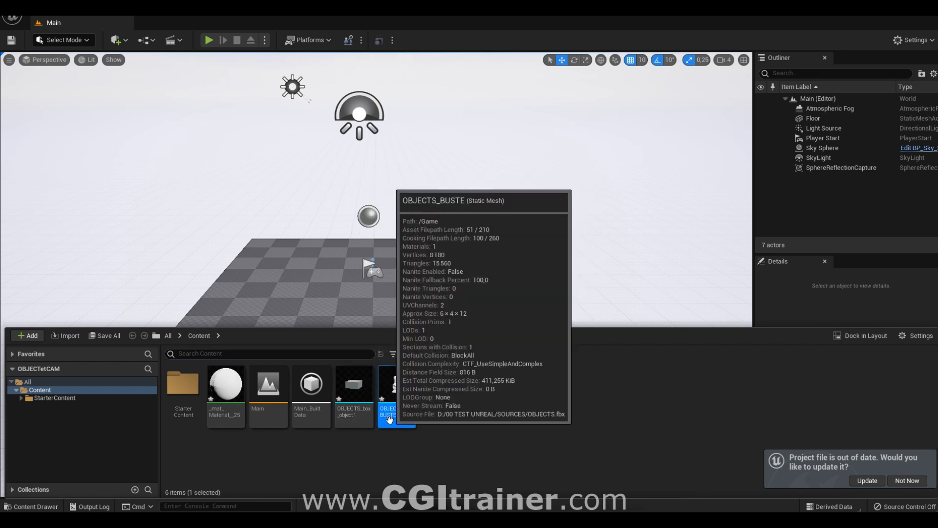
ctrl+click(354, 411)
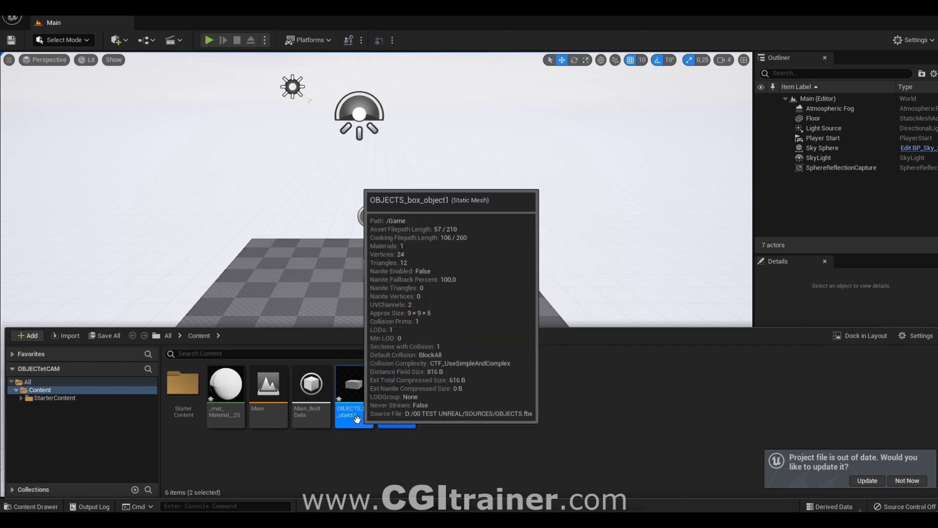
drag(357, 419, 394, 291)
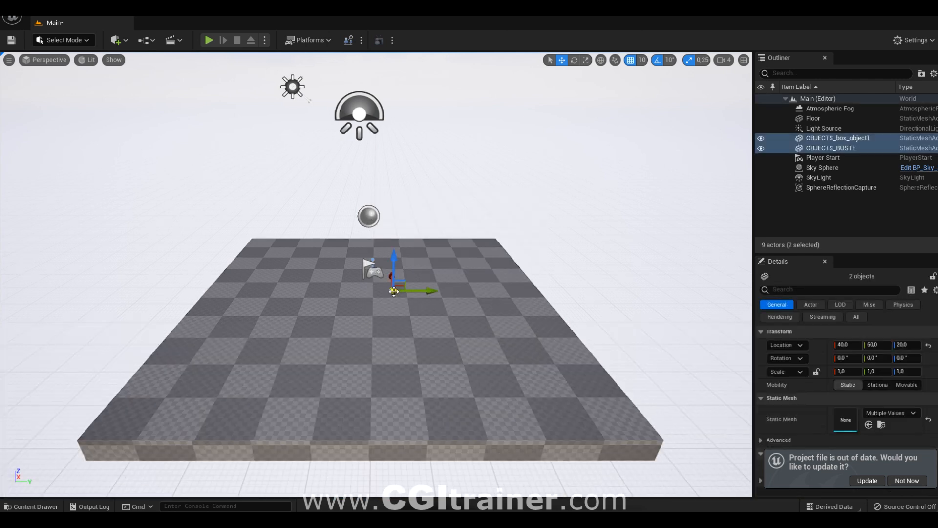
Hide the Floor actor and reset the location of the two placed meshes to 0, 0, 0.
click(761, 118)
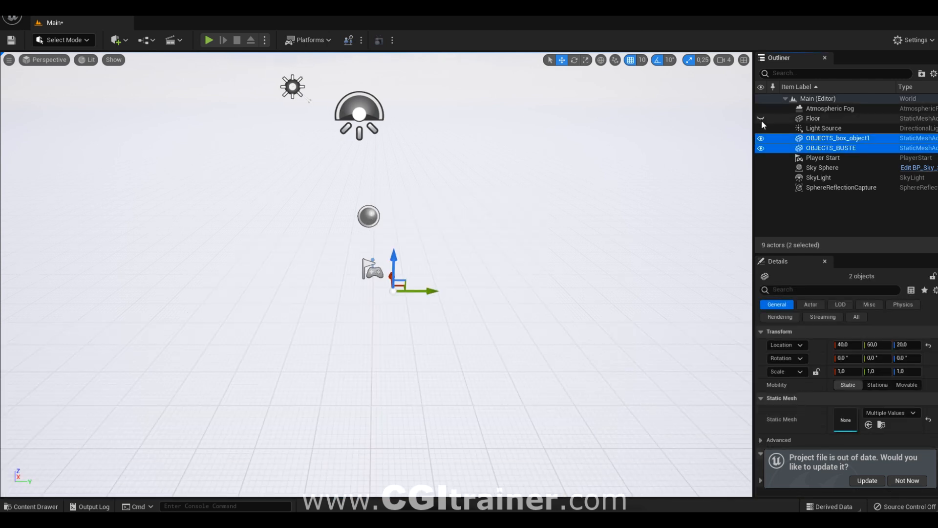
click(928, 345)
alt+drag(386, 401, 363, 382)
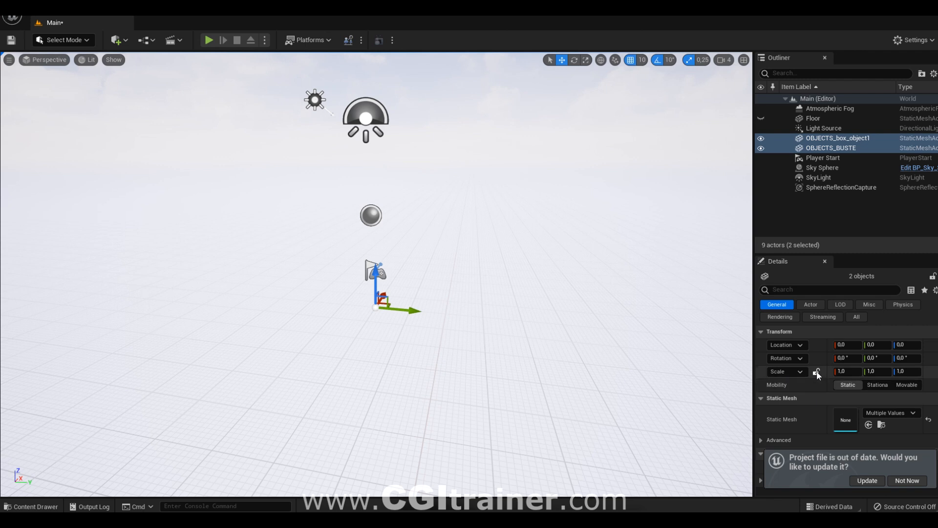
Lock the scale proportions of the bust and box meshes and set their scale to 10.
click(815, 372)
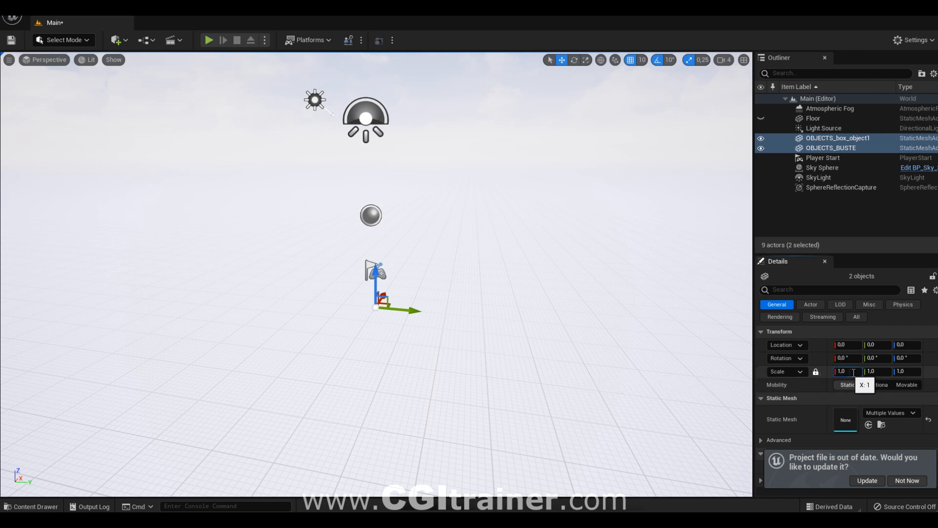
click(853, 373)
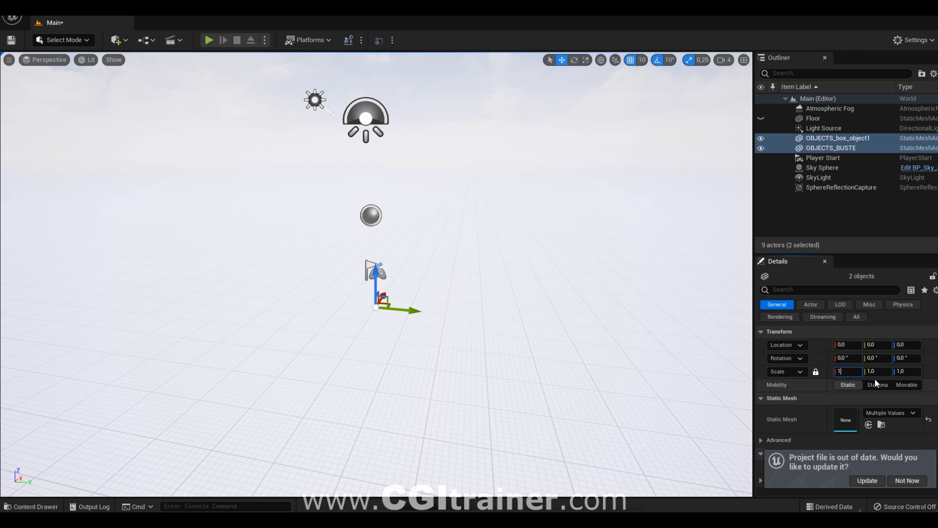
key(BackSpace)
text(10)
key(Return)
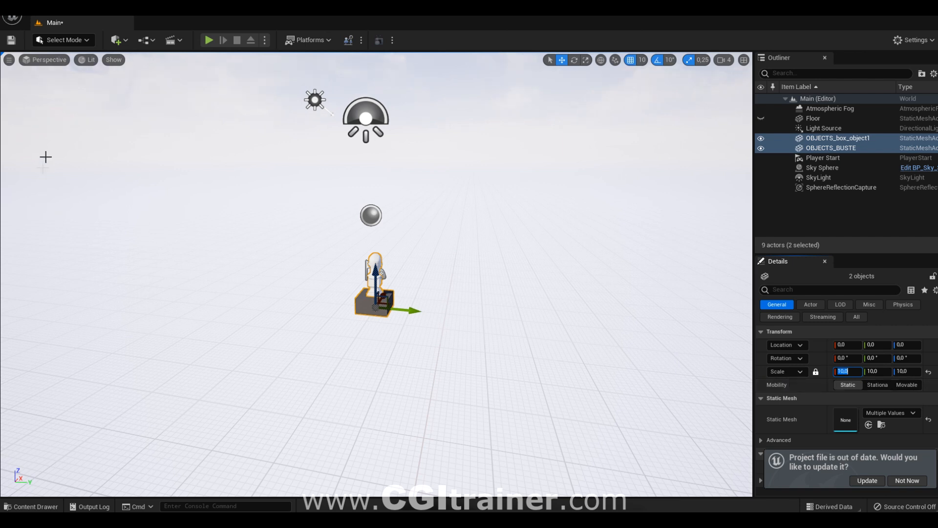
Add a level sequence named IMPORTCAM and save it in the Content folder.
click(180, 41)
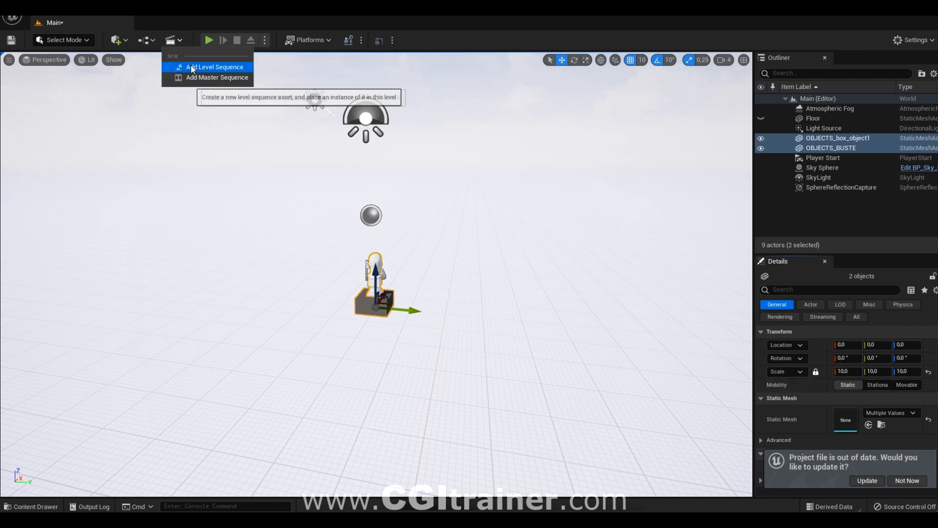
click(223, 68)
key(BackSpace)
text(IMPORTCAM)
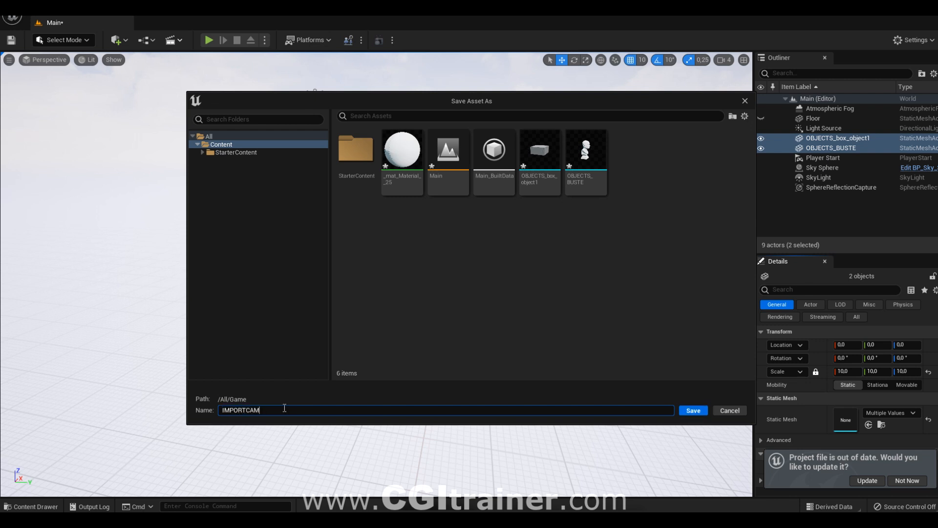
key(Return)
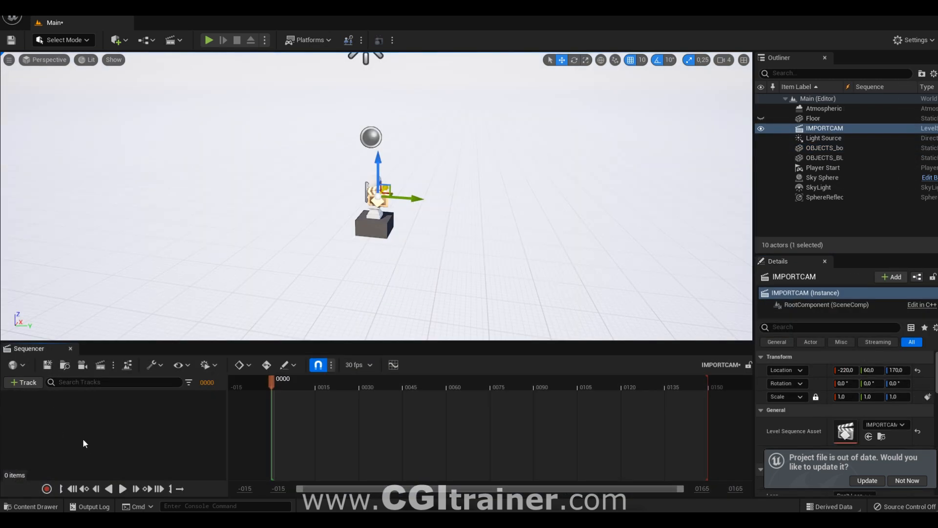
Import CAM.fbx into the IMPORTCAM sequence with Convert Scene Unit, Create Cameras and Replace Transform Track enabled.
click(160, 367)
click(195, 107)
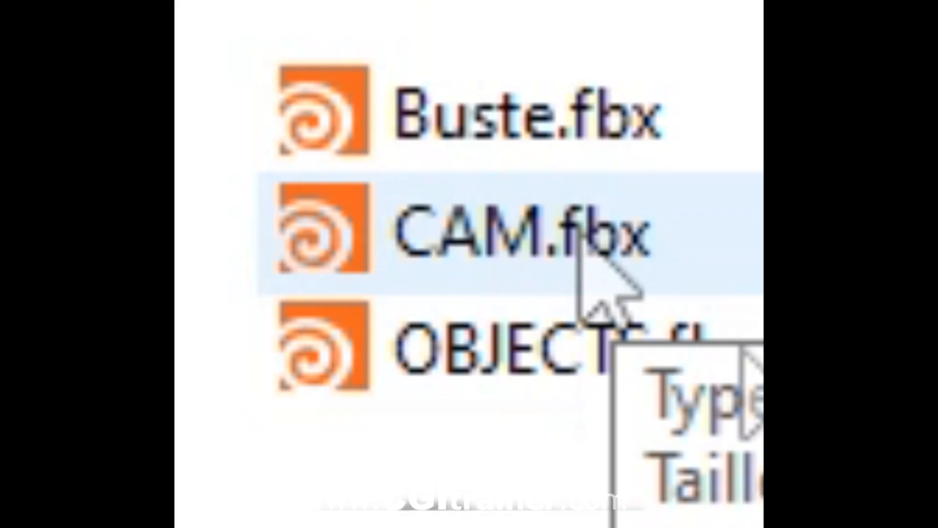
click(542, 264)
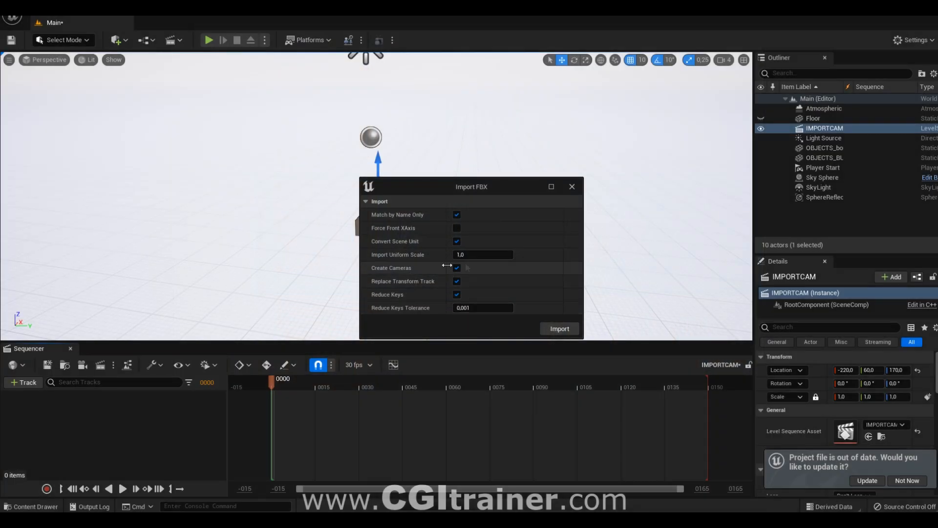
click(456, 281)
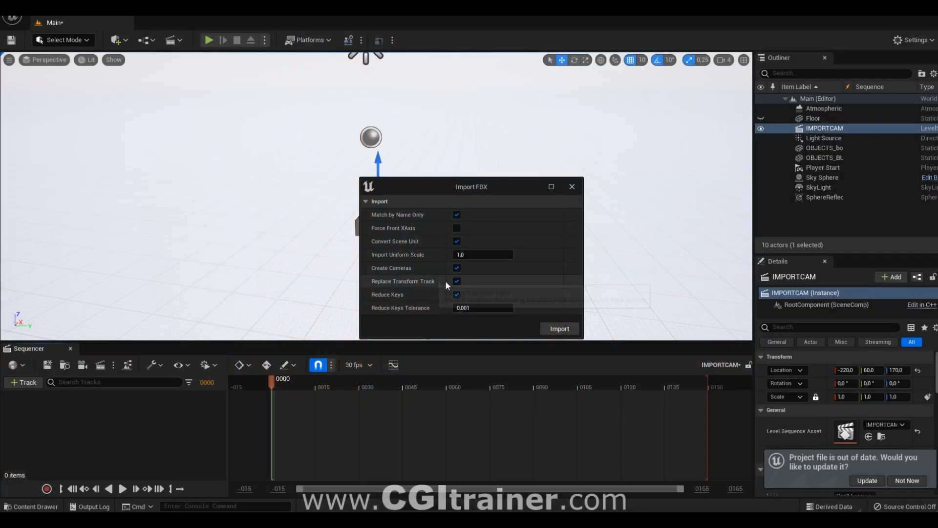
click(560, 328)
mouse_move(272, 380)
mouse_down()
mouse_move(364, 380)
mouse_move(274, 386)
mouse_up()
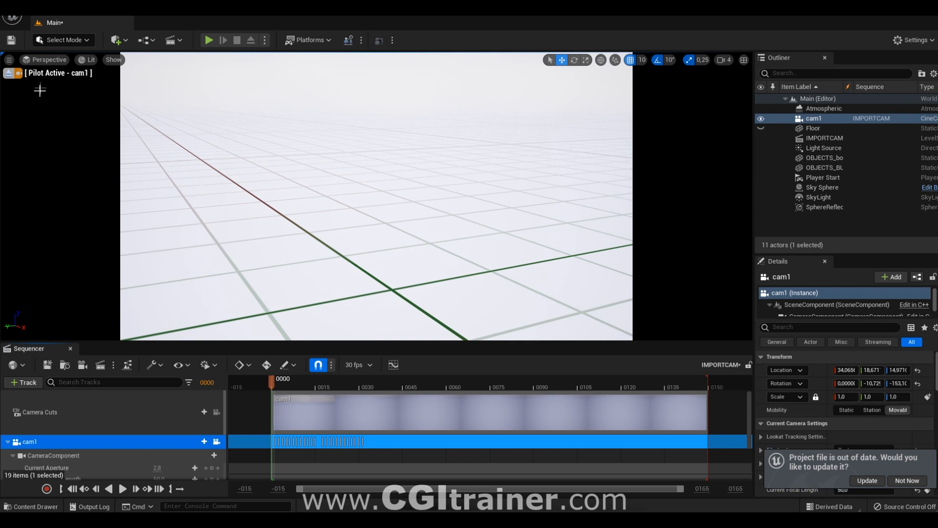
Stop piloting cam1, frame it in the perspective view, and reset the scale of the bust and box meshes to 1.
click(8, 73)
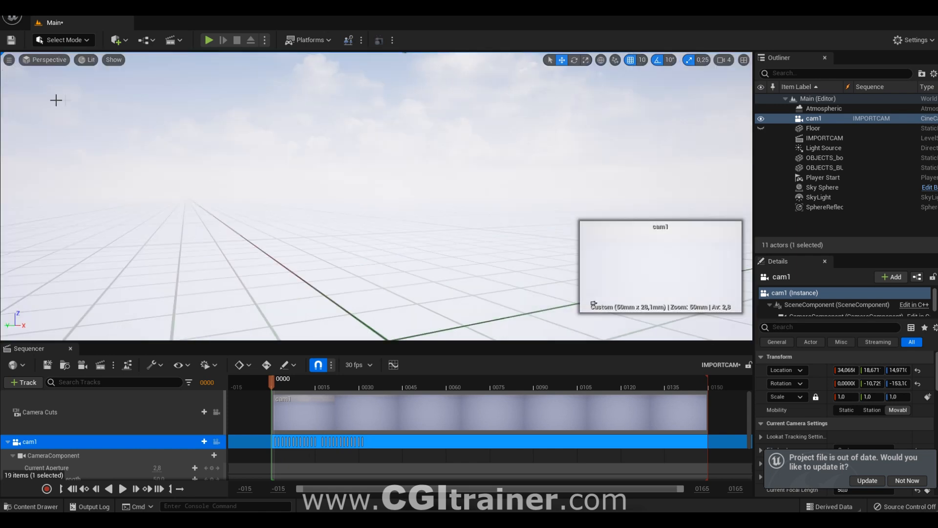
key(f)
alt+drag(350, 234, 412, 281)
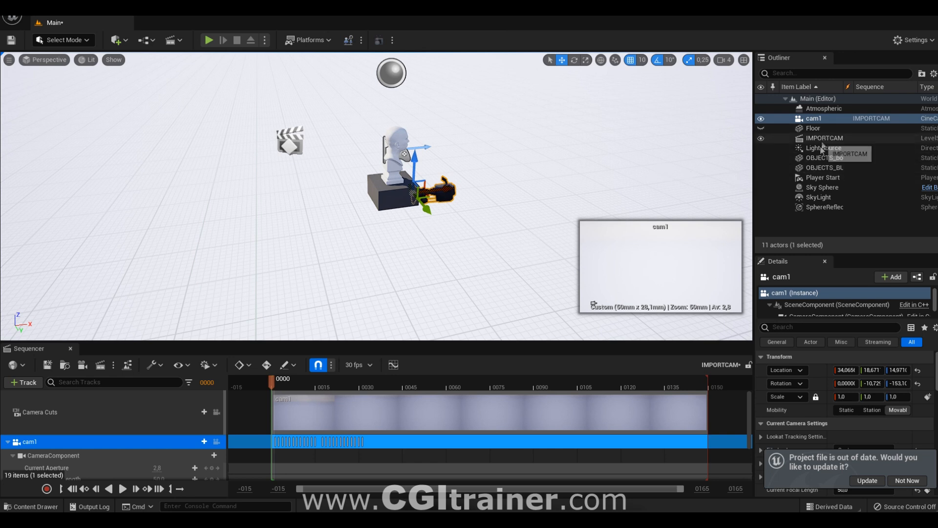
click(825, 157)
shift+click(826, 167)
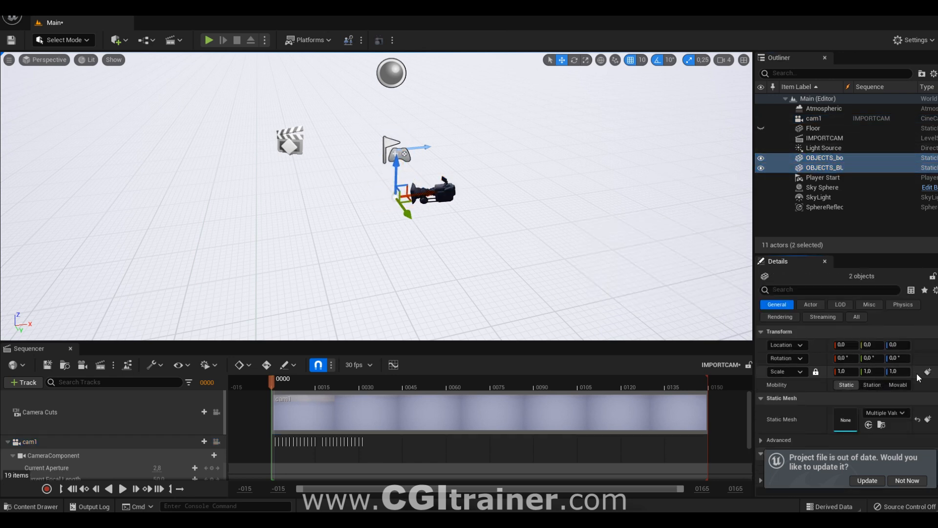
Look through cam1 in the viewport and scrub the sequence to check the framing of the bust.
click(57, 64)
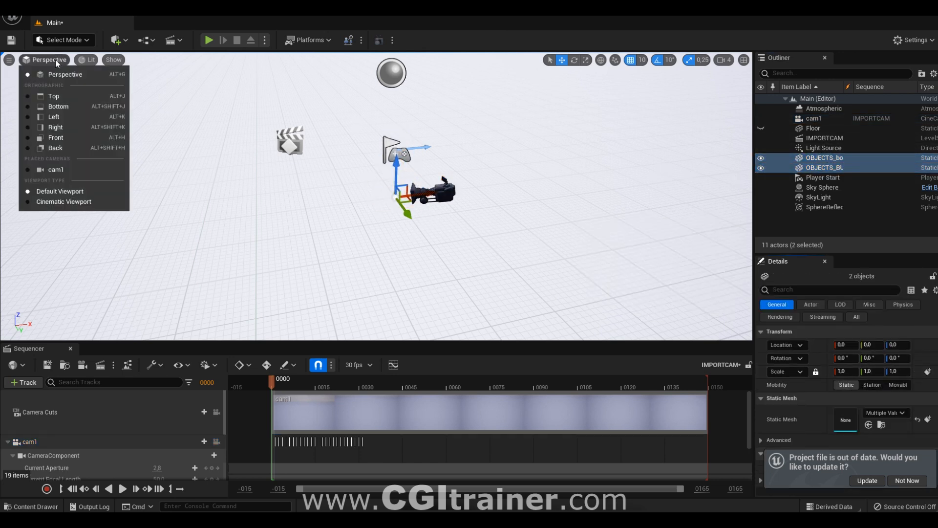
click(49, 168)
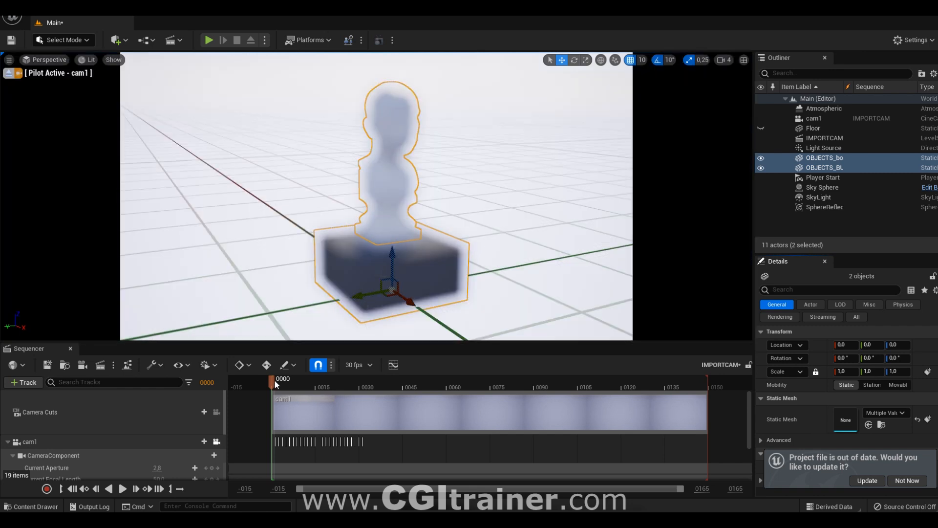
mouse_move(274, 382)
mouse_down()
mouse_move(365, 383)
mouse_move(272, 383)
mouse_up()
Lower cam1's Post Process Blend Weight to remove the depth-of-field blur from its view.
click(825, 117)
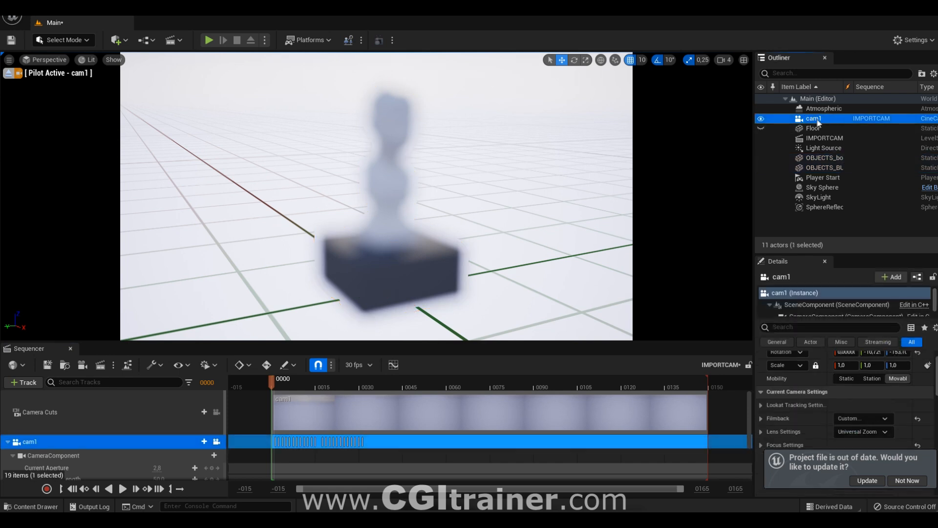
scroll(791, 379, down, 4)
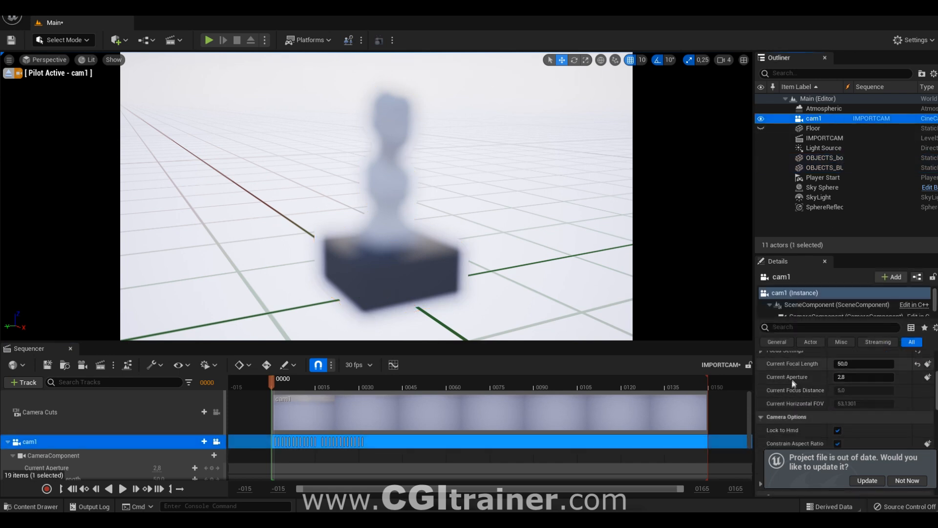
scroll(809, 405, down, 4)
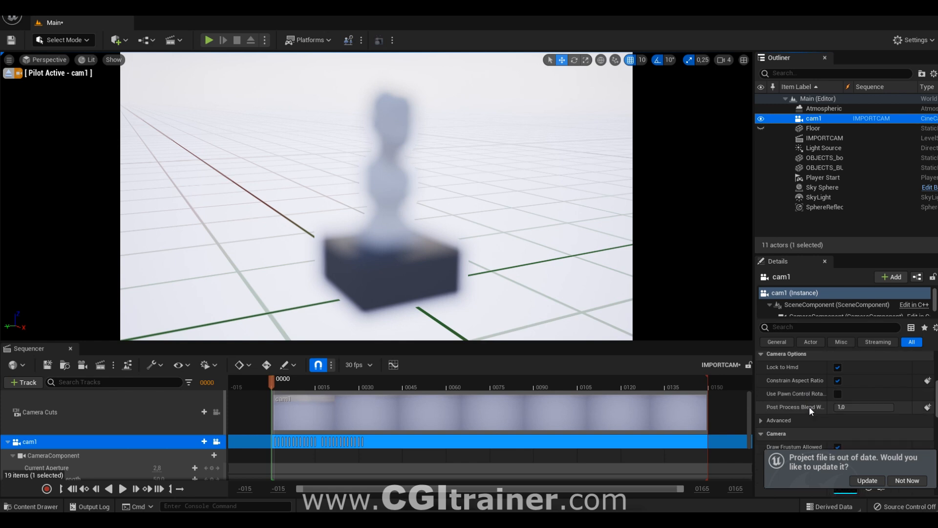
scroll(809, 411, up, 1)
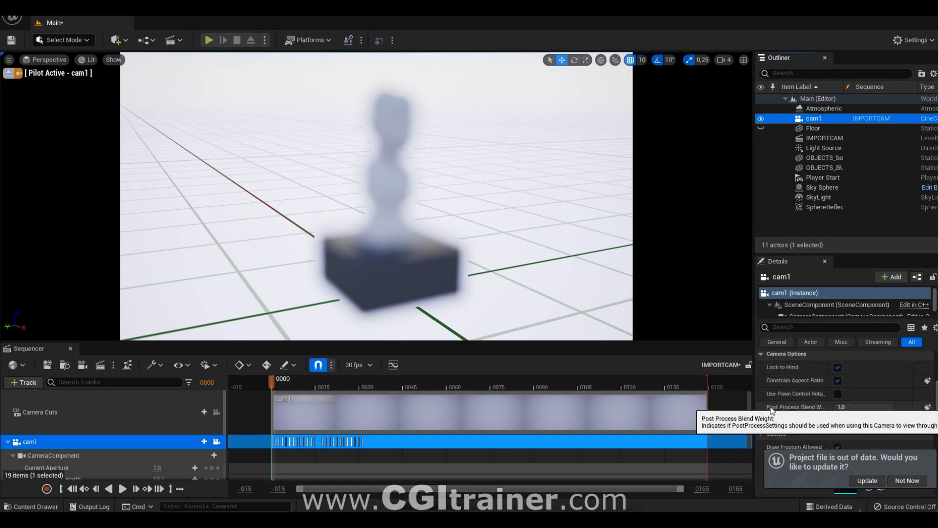
drag(854, 406, 837, 406)
Scrub the sequence from its start to the end of the camera keys, return to frame 0, and save the level.
mouse_move(277, 382)
mouse_down()
mouse_move(361, 378)
mouse_move(276, 381)
mouse_move(295, 382)
mouse_up()
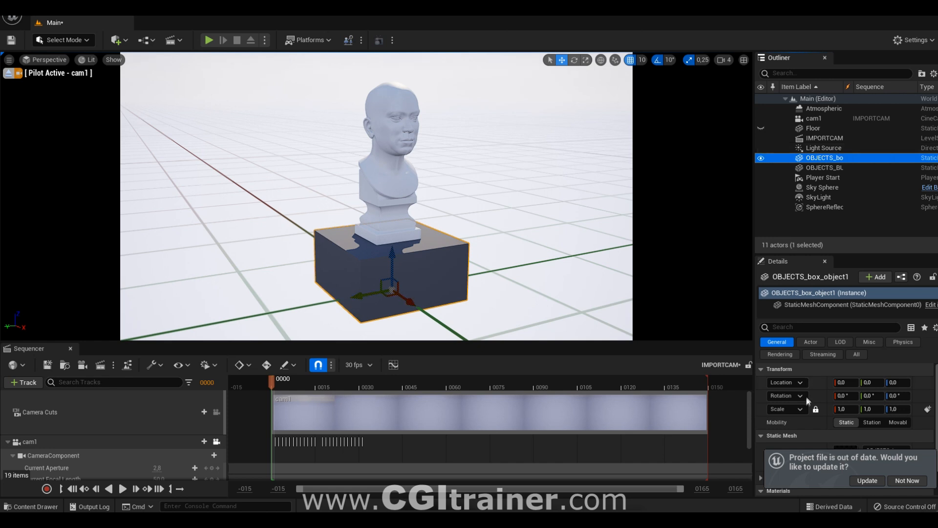
drag(271, 380, 368, 375)
key(Up)
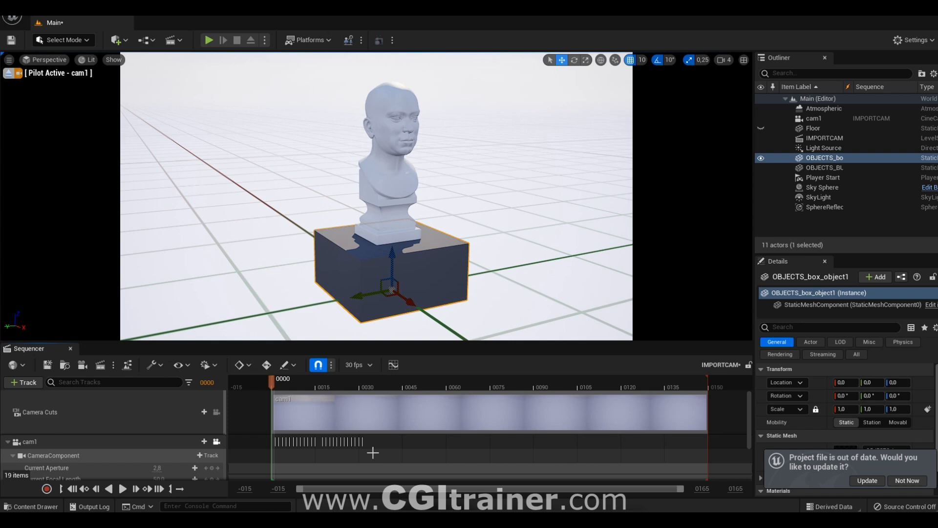
click(14, 41)
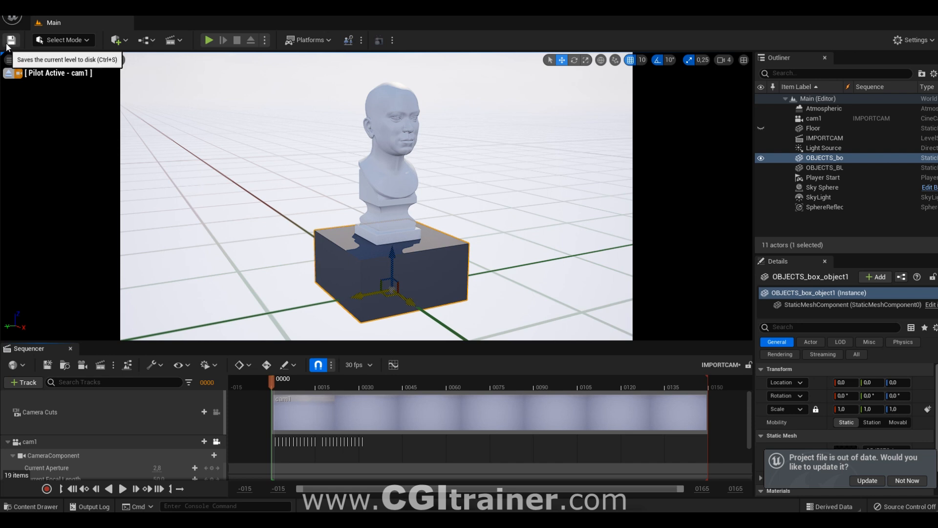
click(6, 44)
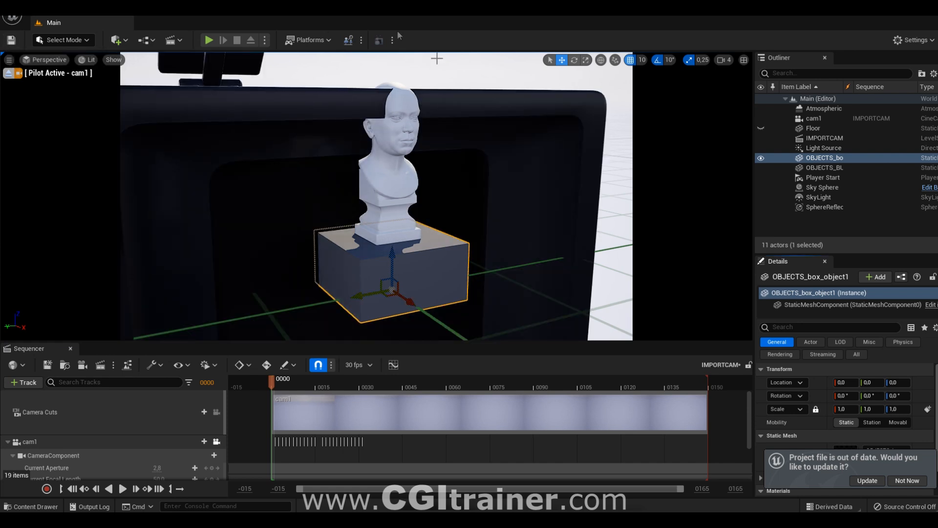
Play the camera animation in the sequence and return the playhead to frame 0.
mouse_move(274, 383)
mouse_down()
mouse_move(286, 383)
mouse_move(277, 384)
mouse_up()
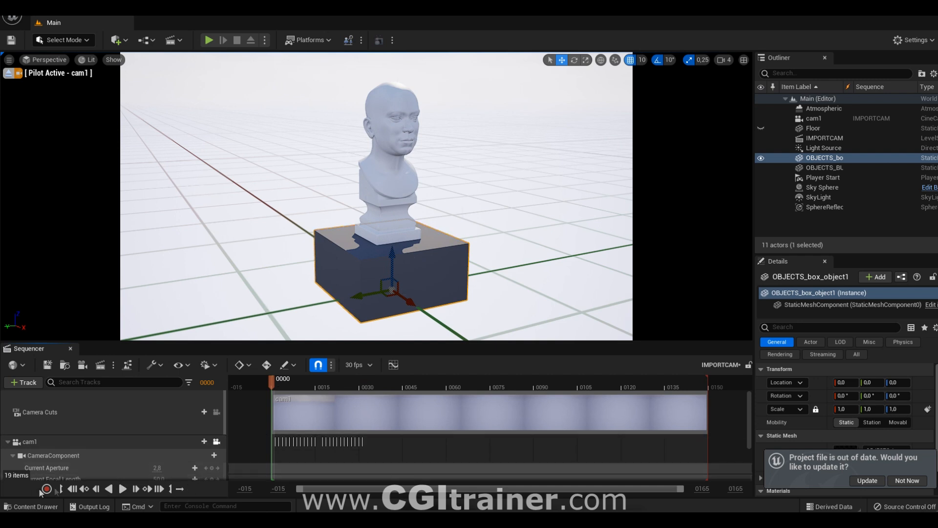
click(122, 489)
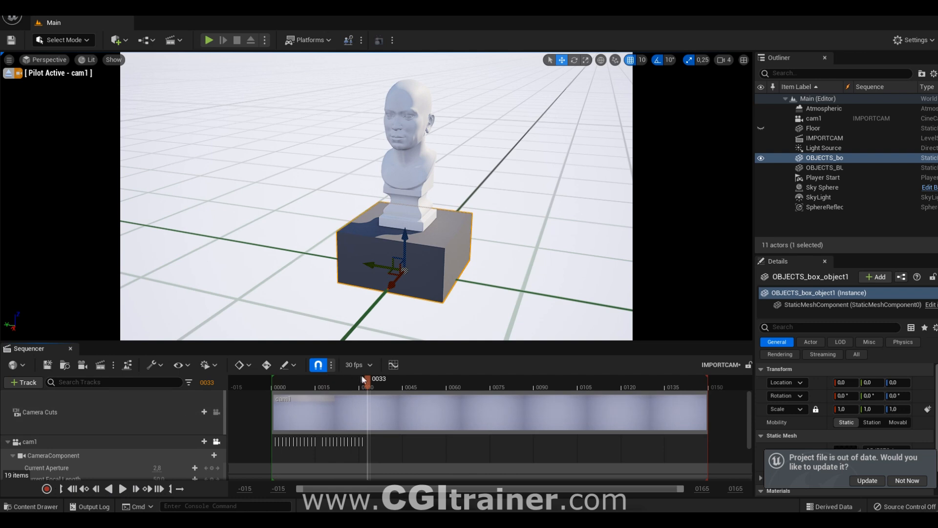
drag(368, 382, 273, 381)
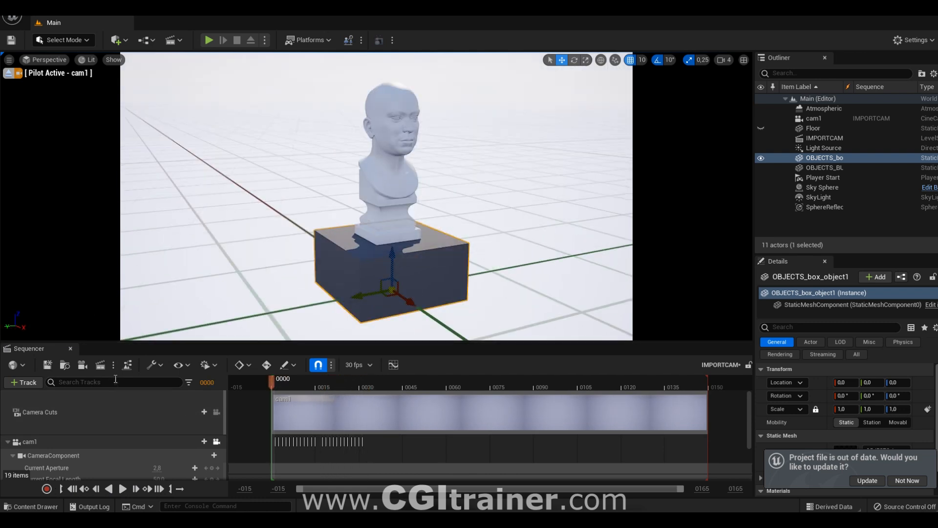
Open the IMPORTCAM job in Movie Render Queue and replace its .jpg export with .exr Sequence [16bit].
click(100, 364)
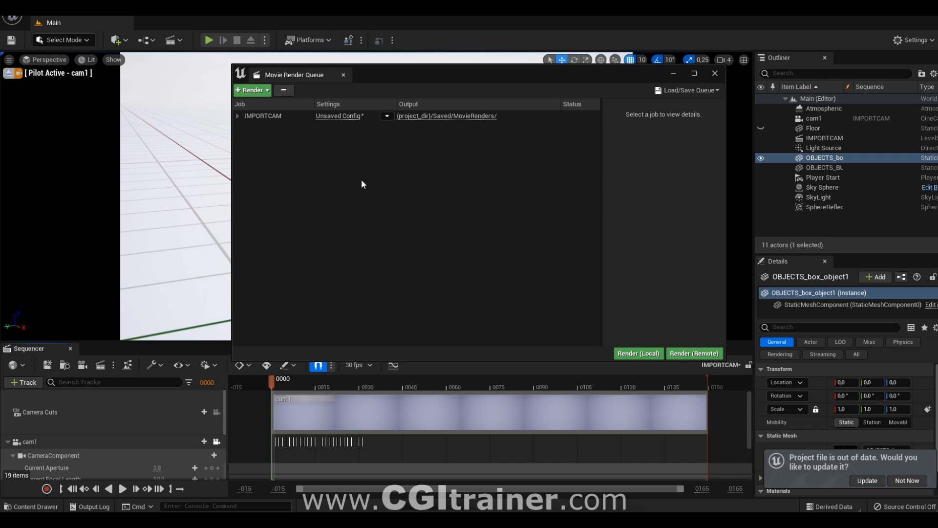
click(339, 117)
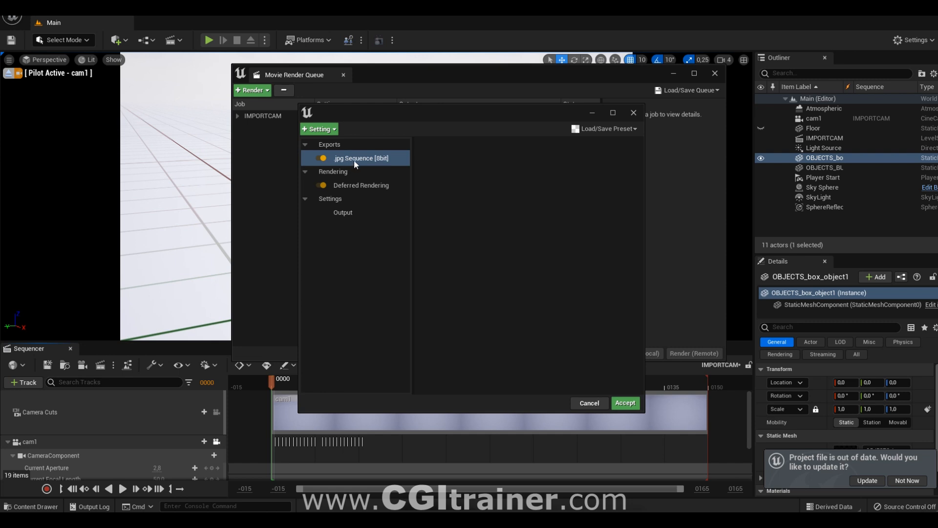
key(Delete)
click(330, 131)
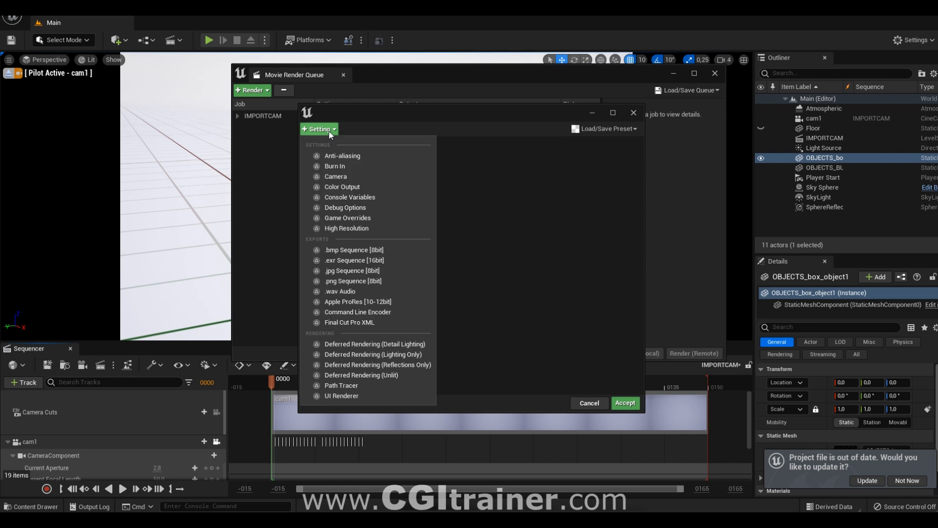
click(356, 259)
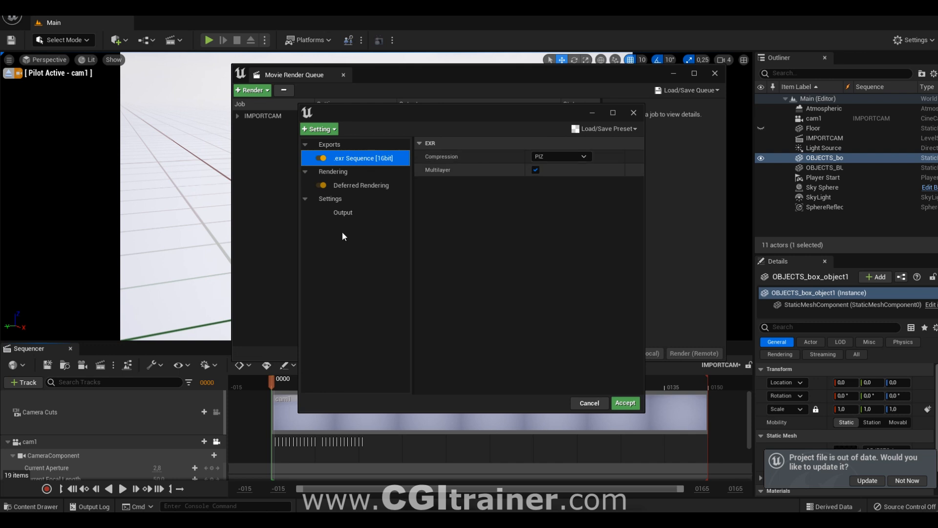
Add a Console Variables setting to the IMPORTCAM render job.
click(320, 129)
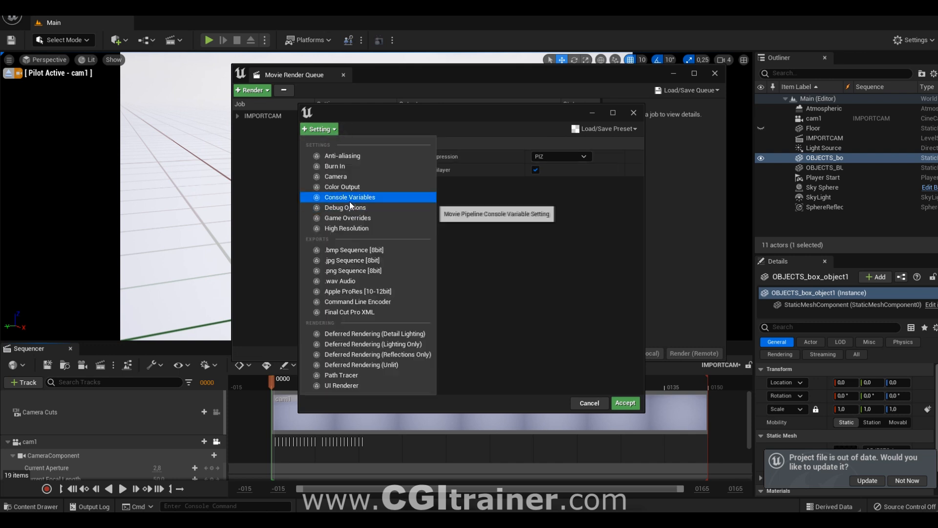
click(350, 200)
click(596, 157)
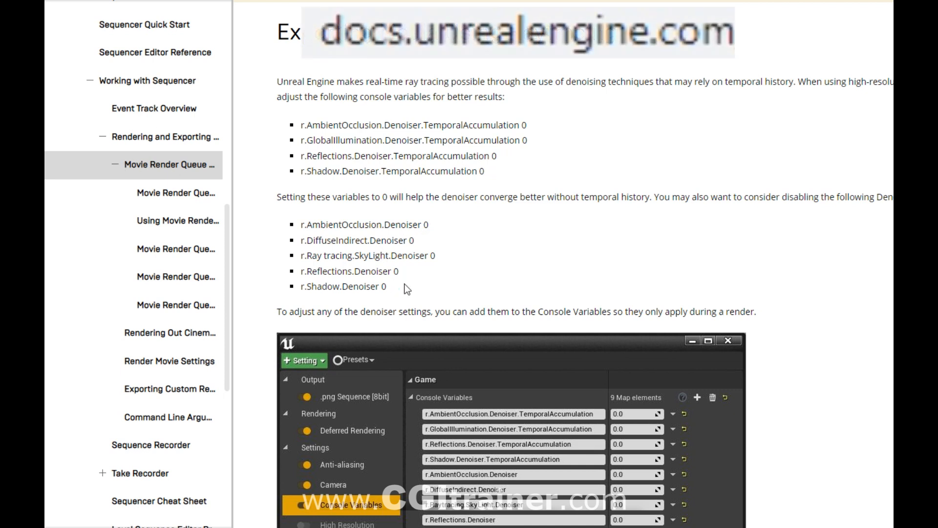
Copy the listed denoiser console variables from the Unreal documentation into VARIABLES.txt and strip the trailing 0 from the four TemporalAccumulation lines.
drag(387, 287, 300, 128)
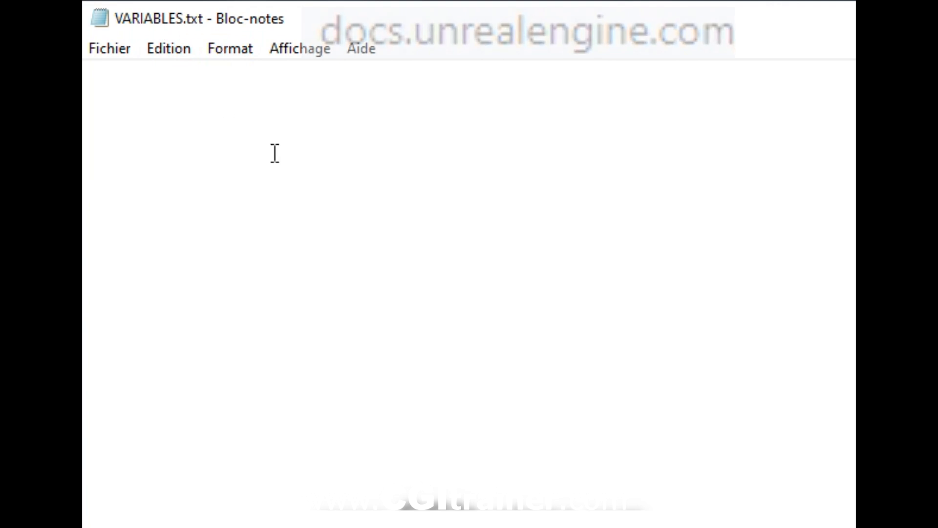
key(ctrl+v)
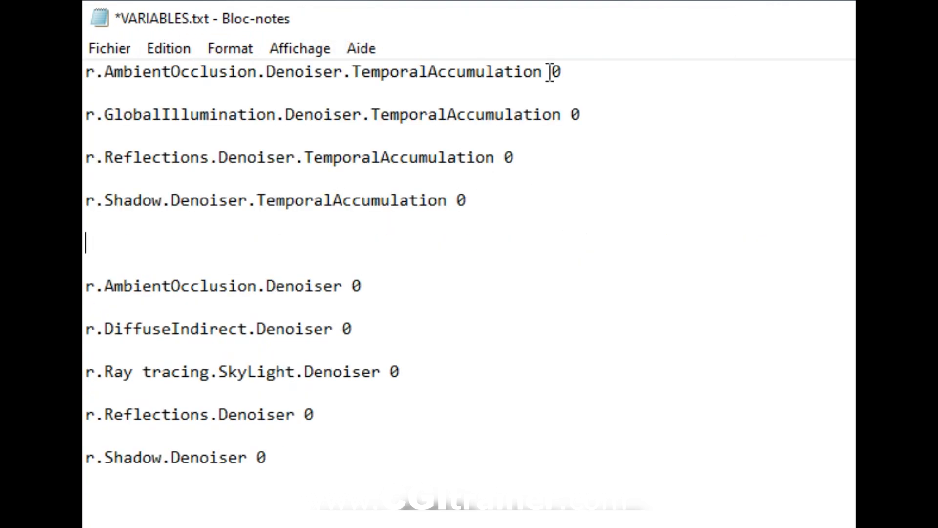
drag(548, 72, 577, 70)
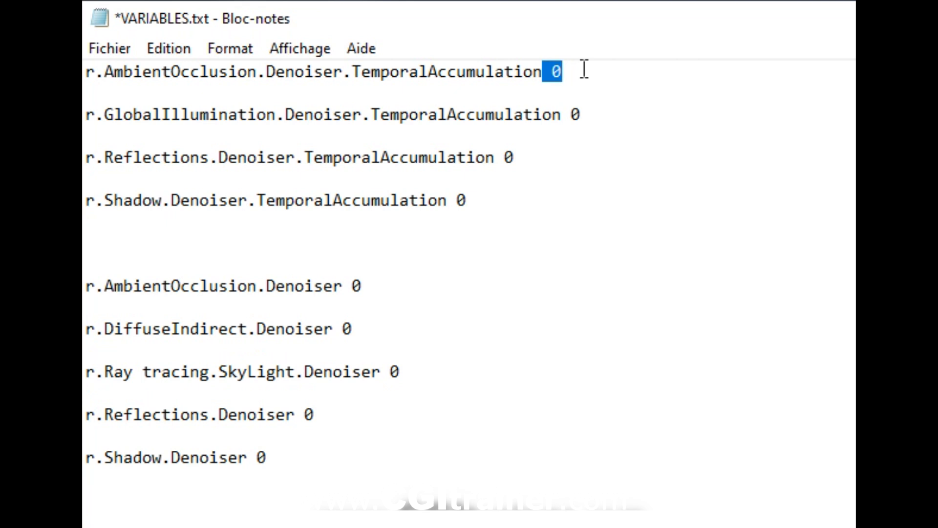
key(BackSpace)
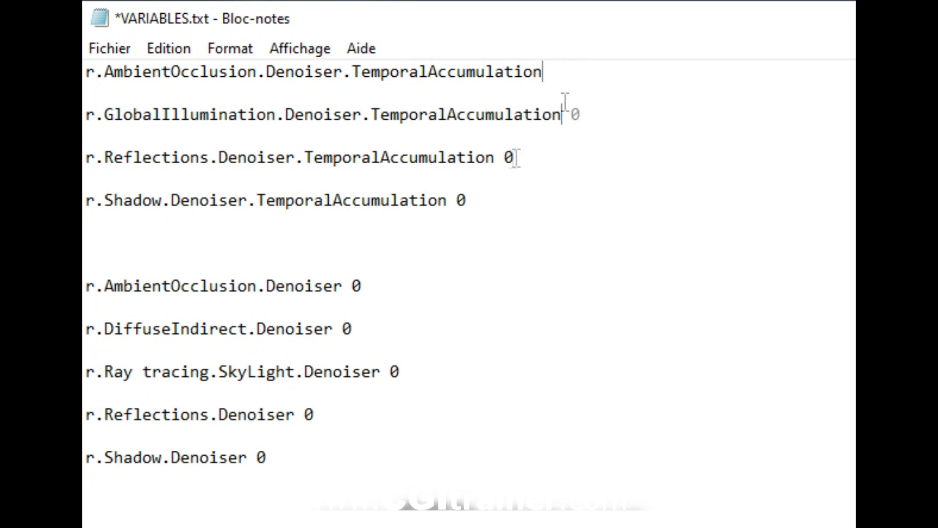
drag(498, 159, 544, 162)
key(BackSpace)
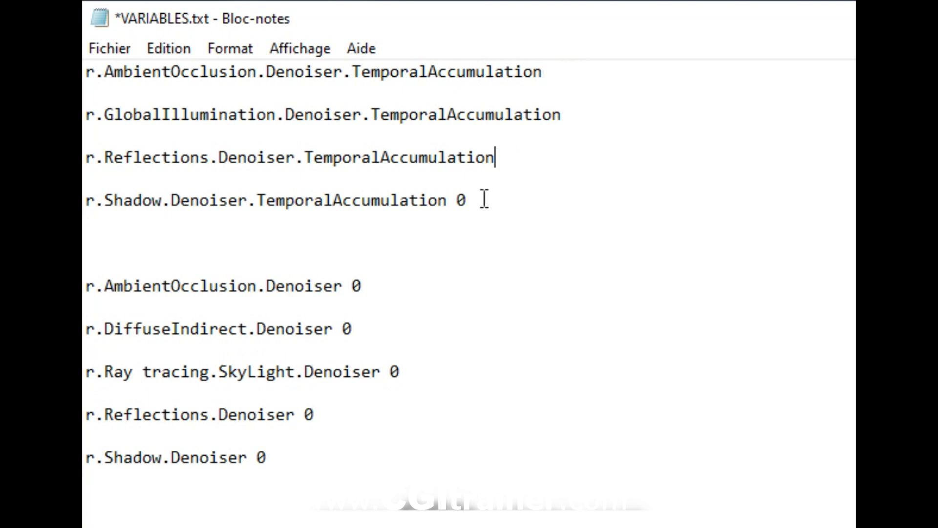
drag(484, 198, 448, 200)
key(BackSpace)
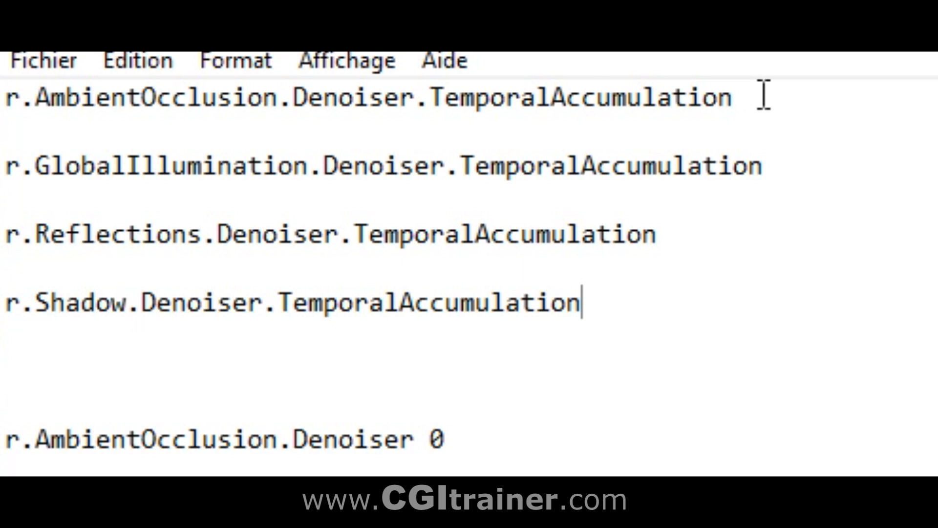
Copy the AmbientOcclusion, GlobalIllumination, Reflections and Shadow Denoiser.TemporalAccumulation names from VARIABLES.txt into the render job as console variables with value 0.0.
drag(764, 97, 5, 97)
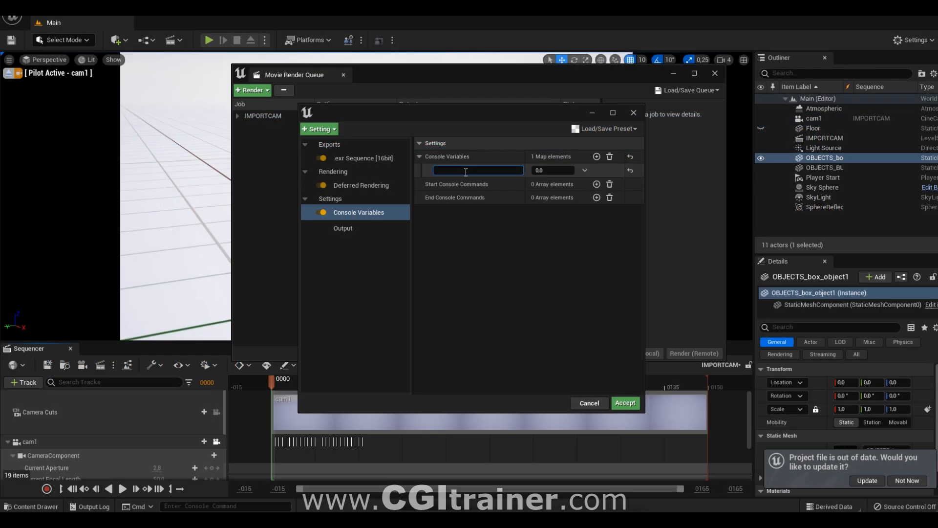
key(ctrl+v)
click(596, 156)
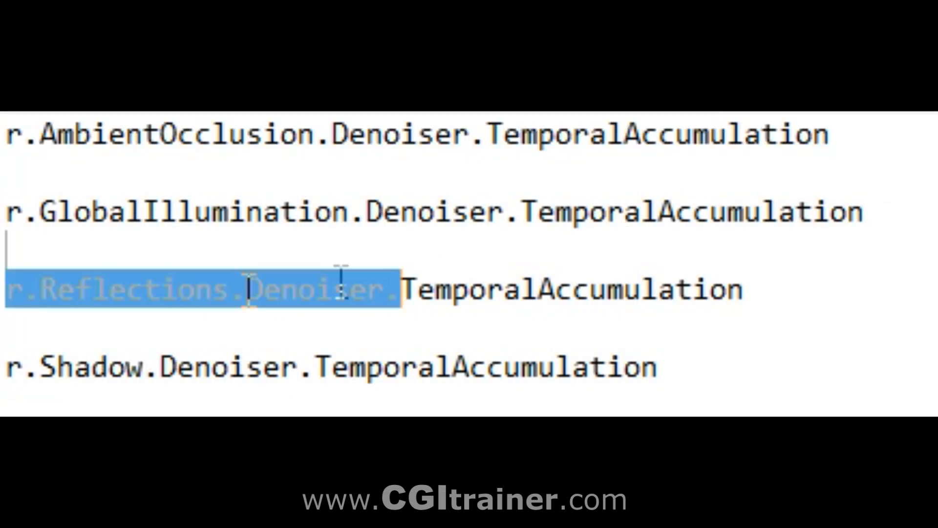
drag(865, 211, 4, 229)
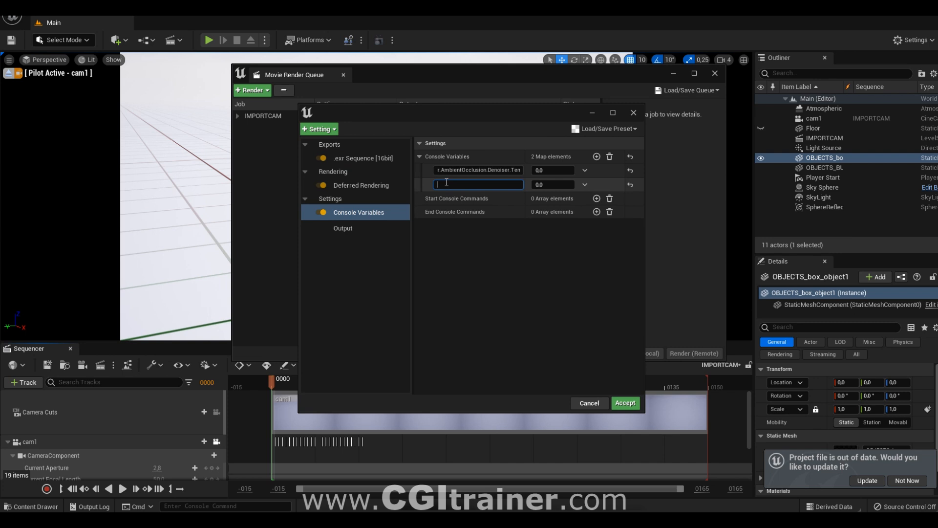
text(r.GlobalIllumination.Denoiser.TemporalAccumulation)
click(596, 157)
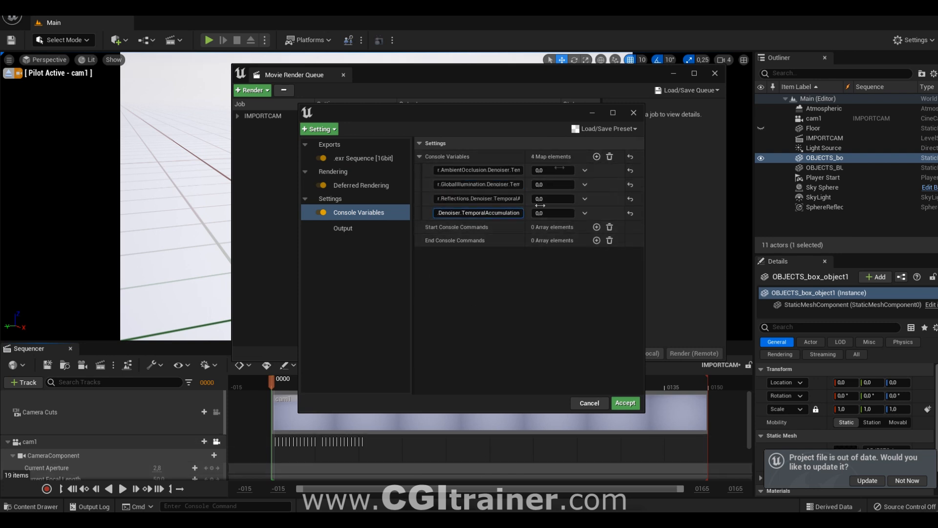
click(534, 309)
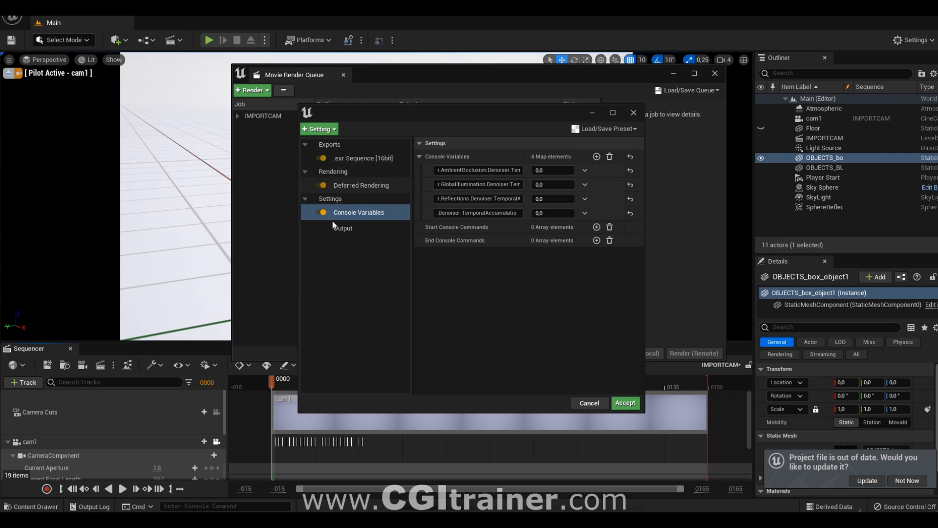
click(369, 240)
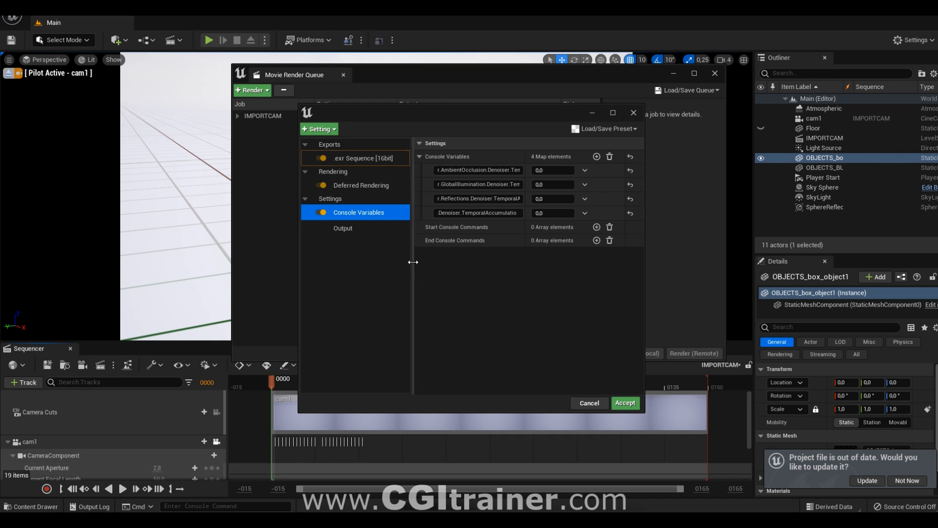
Add an Anti-aliasing setting to the render job with a Temporal Sample Count of 64 and Override Anti Aliasing enabled.
click(321, 130)
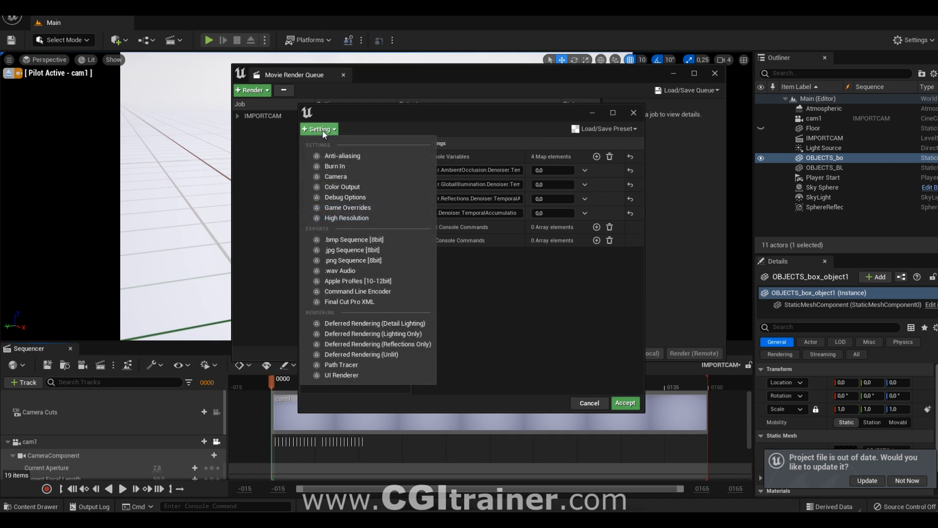
click(342, 155)
click(550, 169)
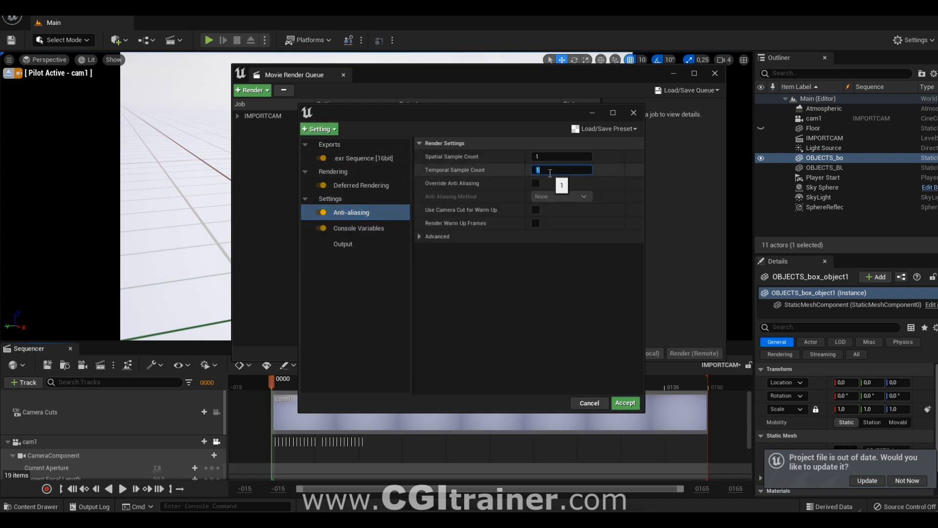
text(64)
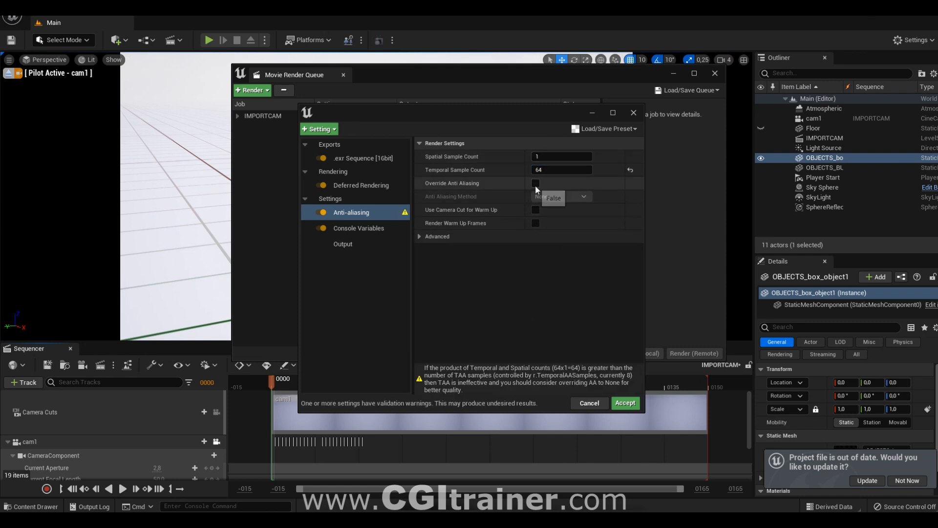
Set the render job's output directory to a new folder named RENDER in D:/00 TEST UNREAL.
click(340, 243)
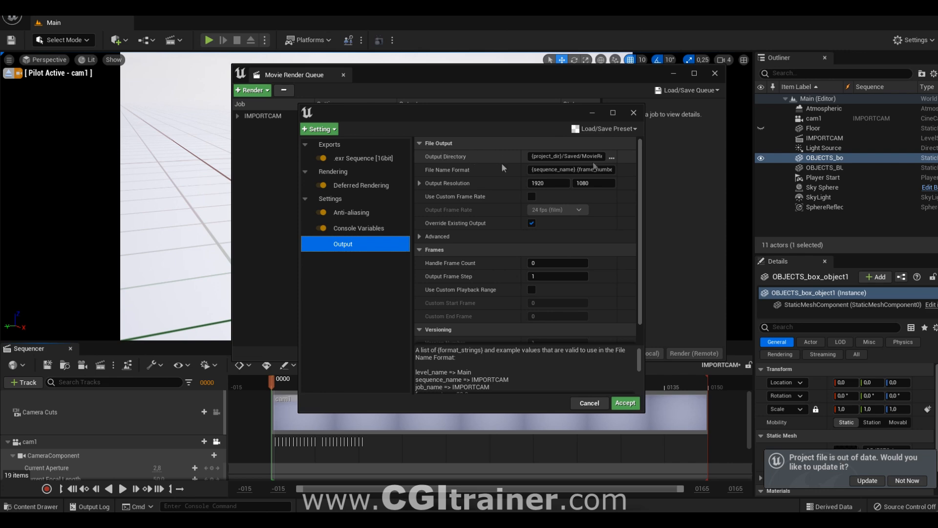
click(611, 157)
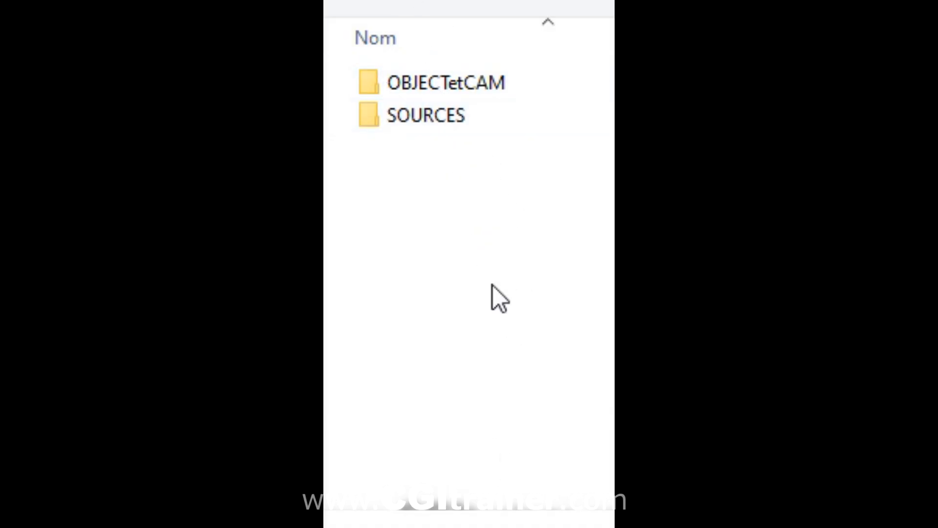
right_click(533, 310)
click(610, 523)
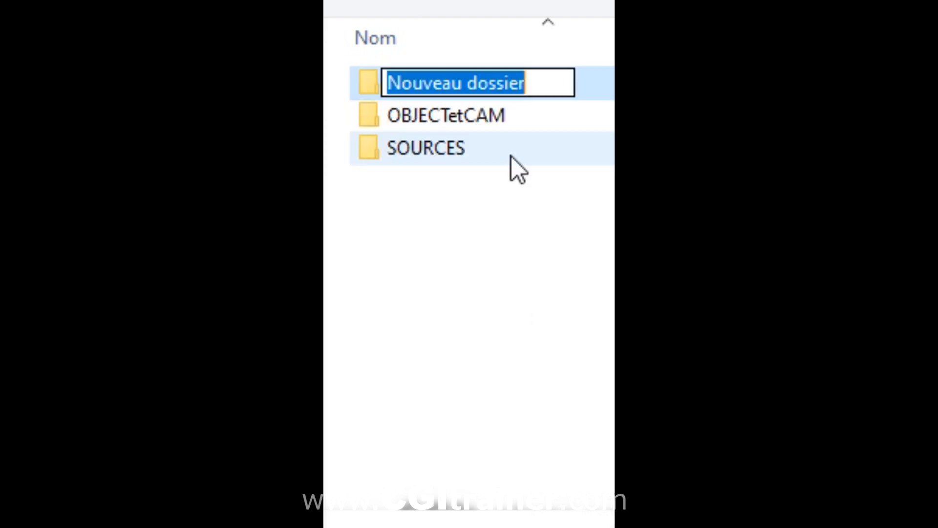
text(RENDER)
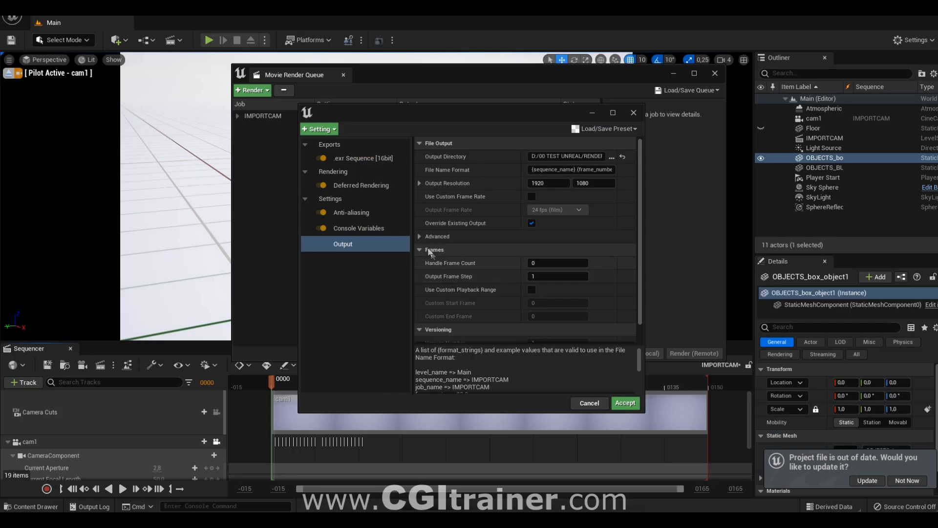
Set Zero Pad Frame Numbers to 3 in the advanced output options and accept the render job's configuration.
click(418, 236)
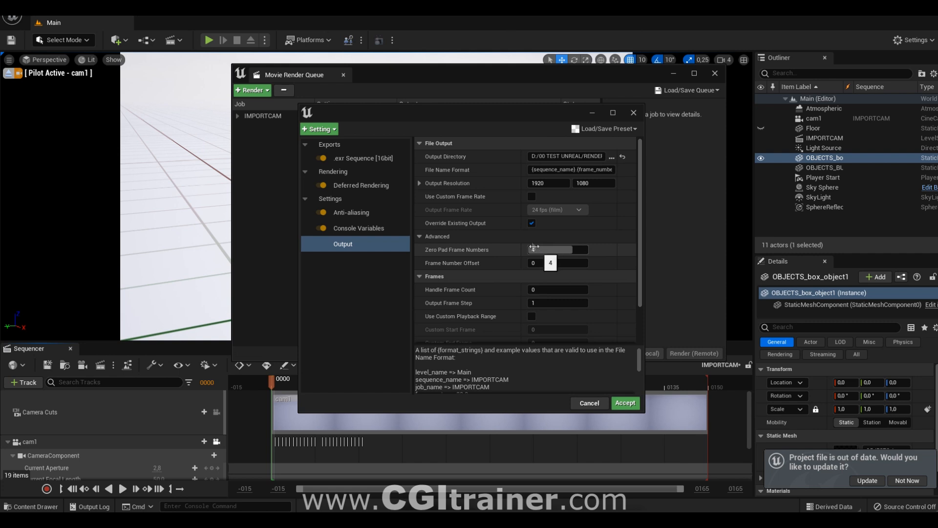
drag(570, 249, 553, 249)
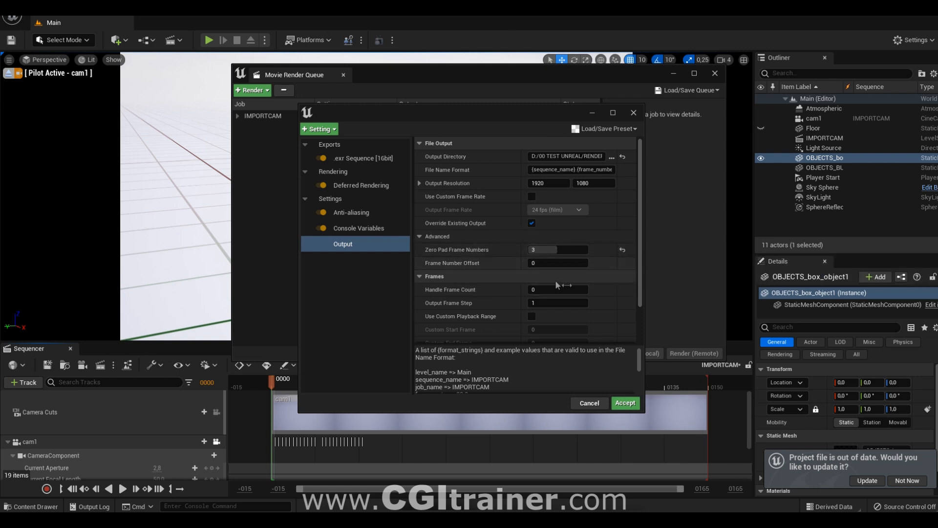
scroll(585, 317, down, 2)
click(625, 403)
Move the Movie Render Queue window aside, select cam1 in Sequencer and toggle its viewport lock off and on.
drag(543, 74, 691, 317)
click(139, 440)
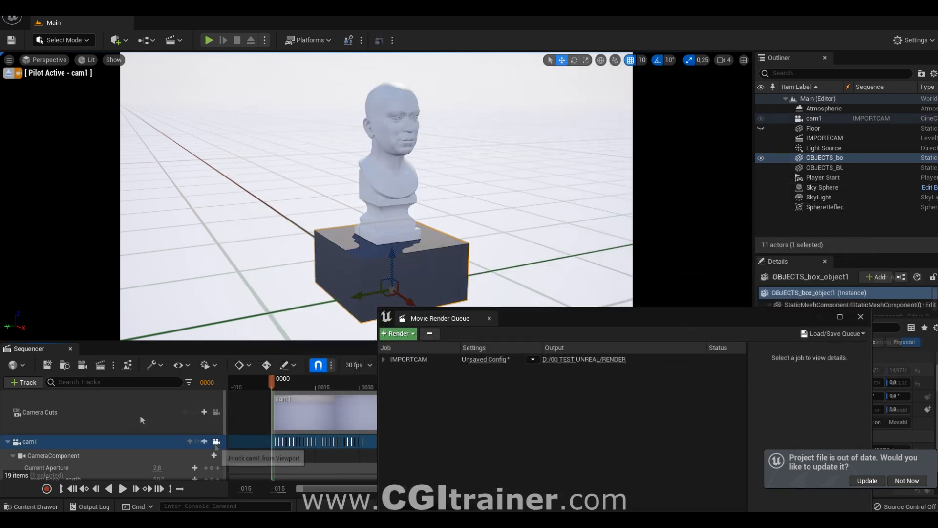
click(216, 441)
click(216, 441)
click(216, 441)
click(216, 442)
click(219, 441)
click(219, 442)
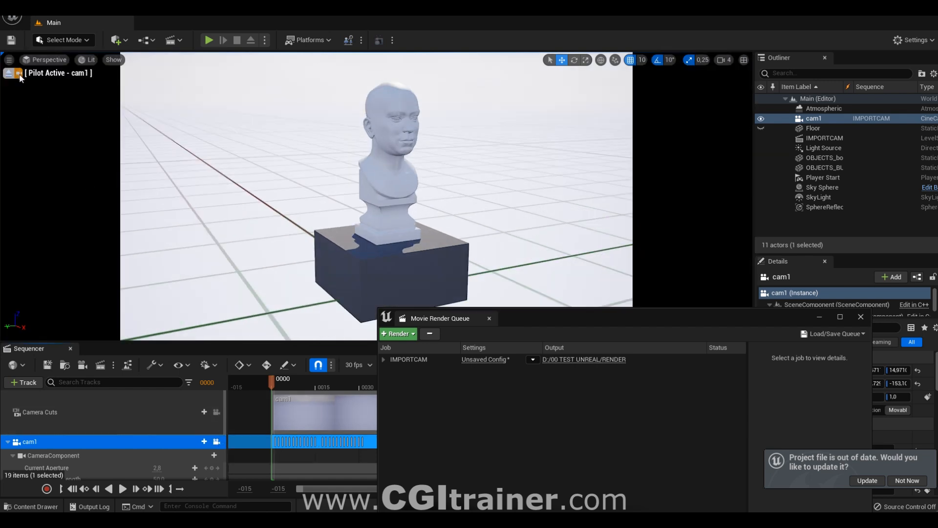
Stop piloting cam1, switch the viewport back to the cam1 view, and toggle the camera's Sequencer viewport lock.
click(8, 74)
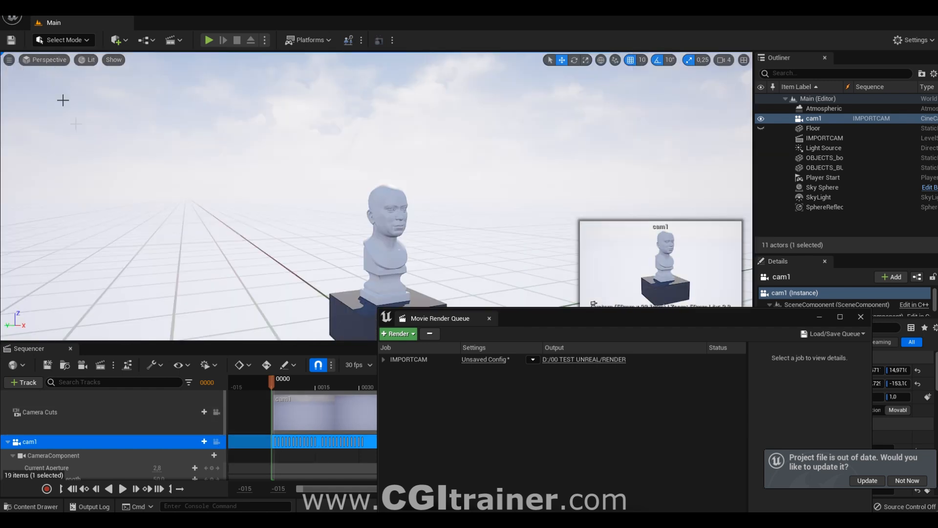
click(46, 59)
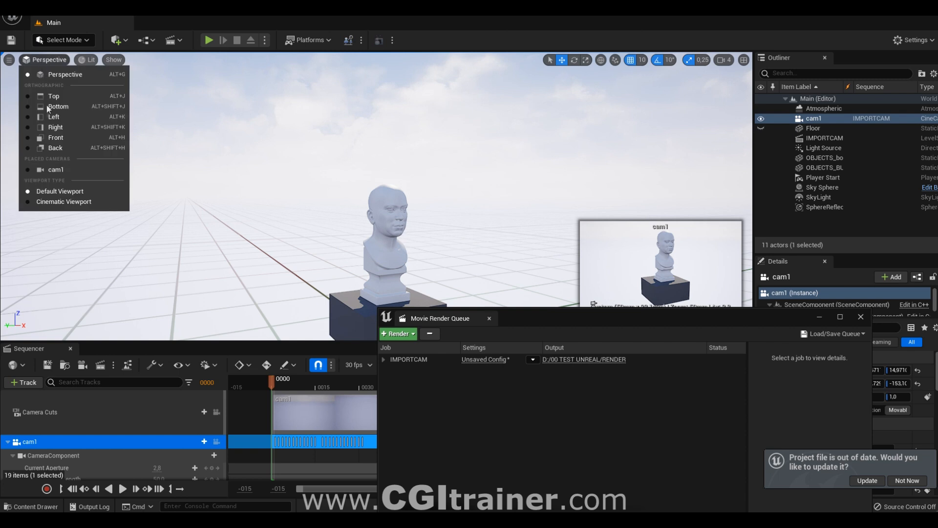
click(54, 170)
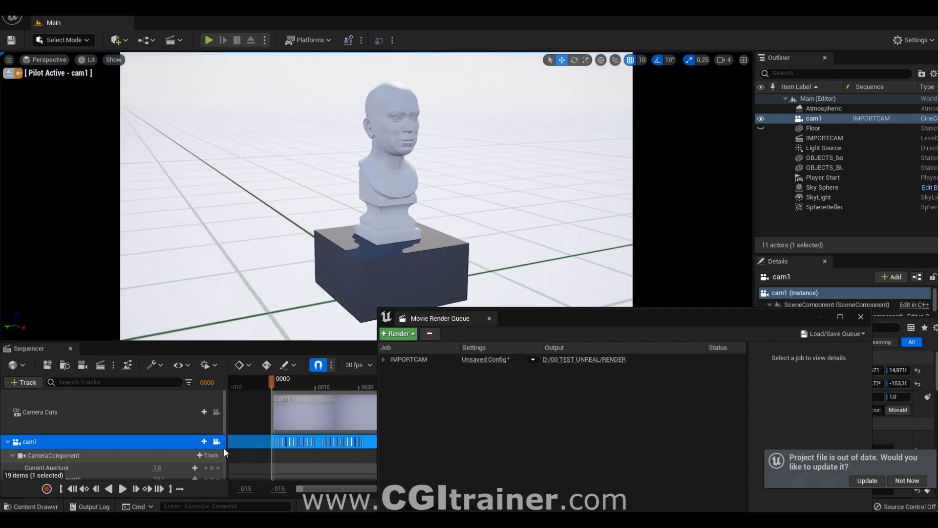
click(216, 441)
click(217, 441)
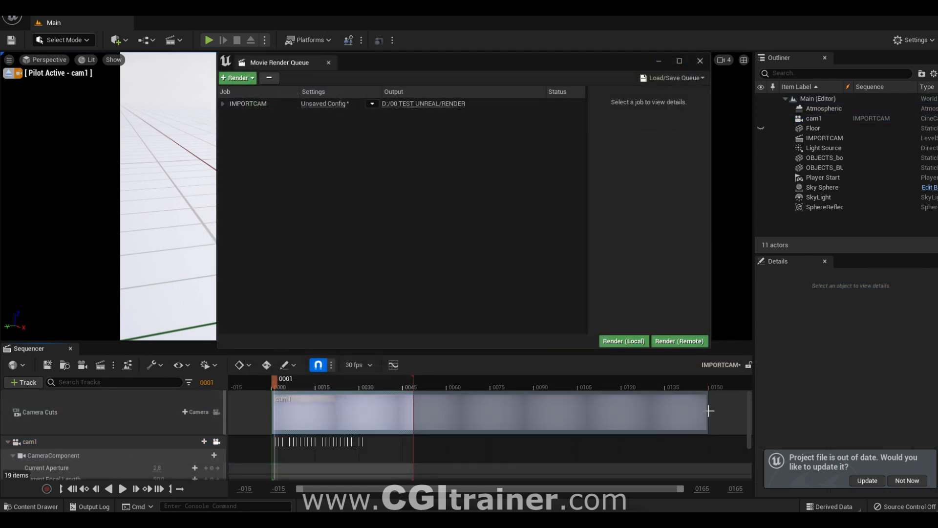
Trim the cam1 section in Camera Cuts to end at about frame 25 and render the IMPORTCAM job locally.
drag(707, 413, 369, 427)
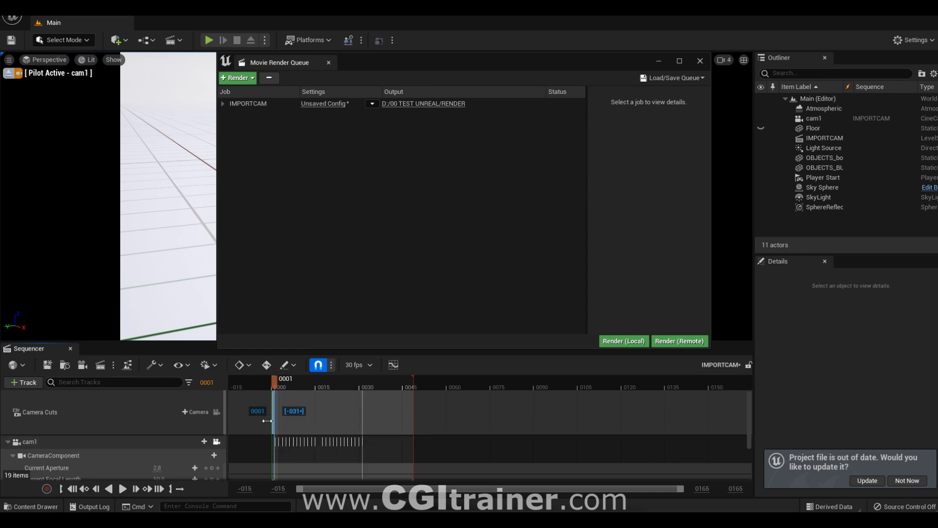
drag(293, 407, 344, 405)
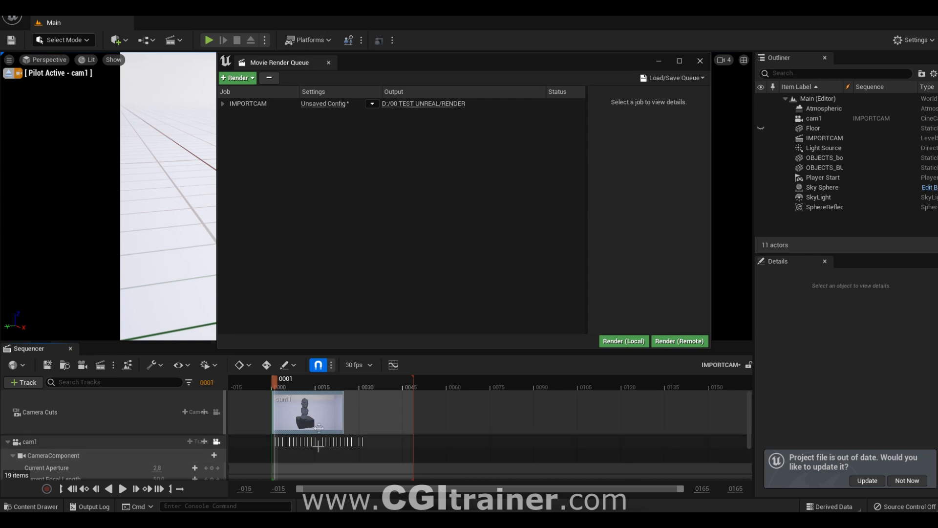
click(631, 342)
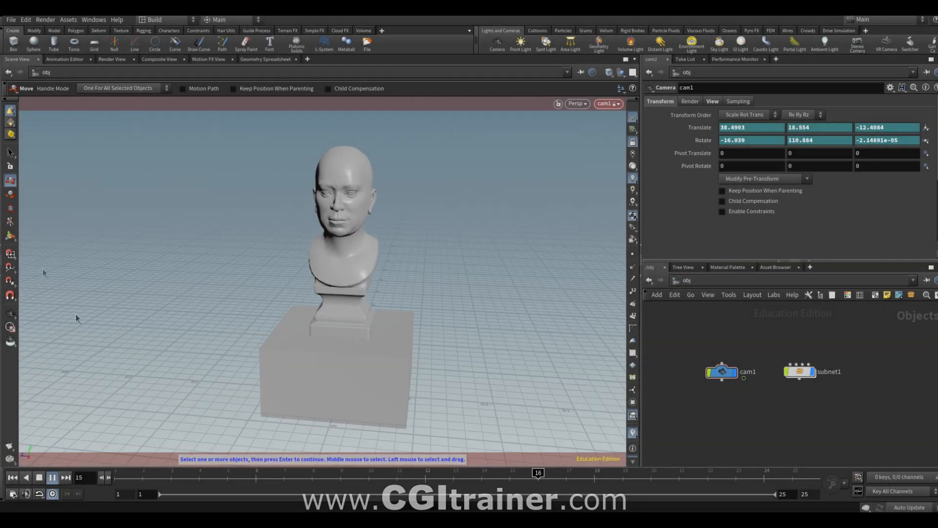
Switch to Houdini and move the cam1 node slightly farther from subnet1 in the object network.
drag(721, 372, 704, 360)
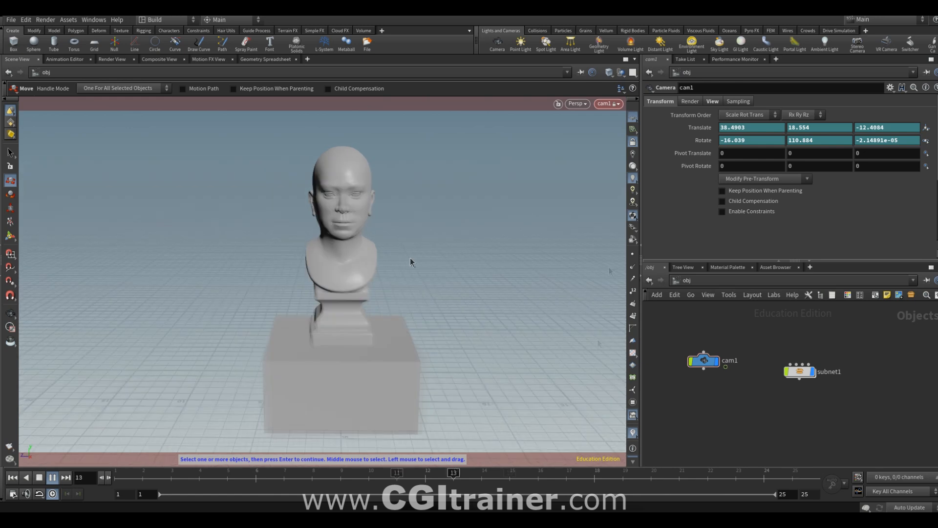